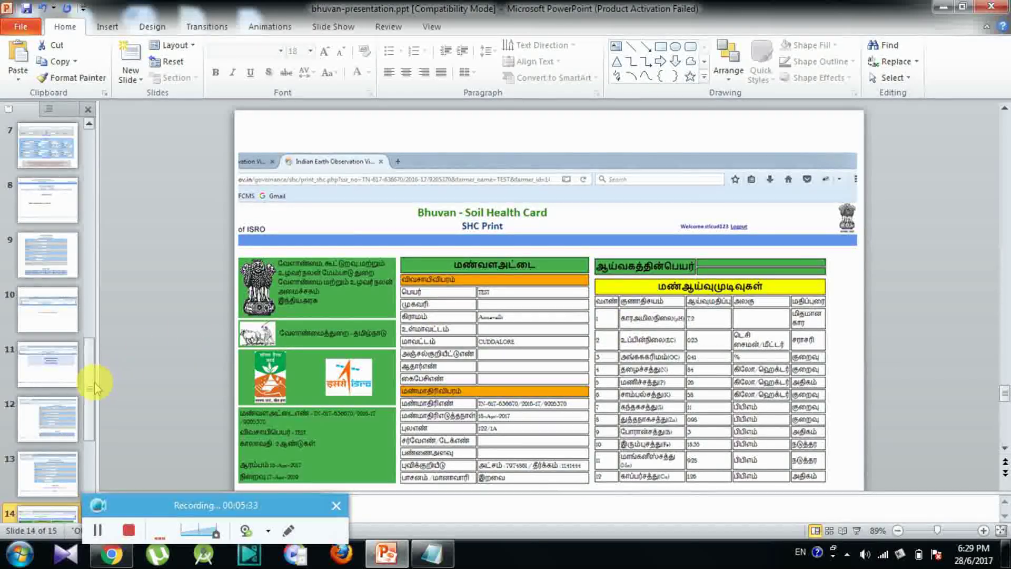
# Step: Display slide 15 of 15, showing the soil health card's fertilizer recommendation table
pyautogui.scroll(-1, 95, 406)
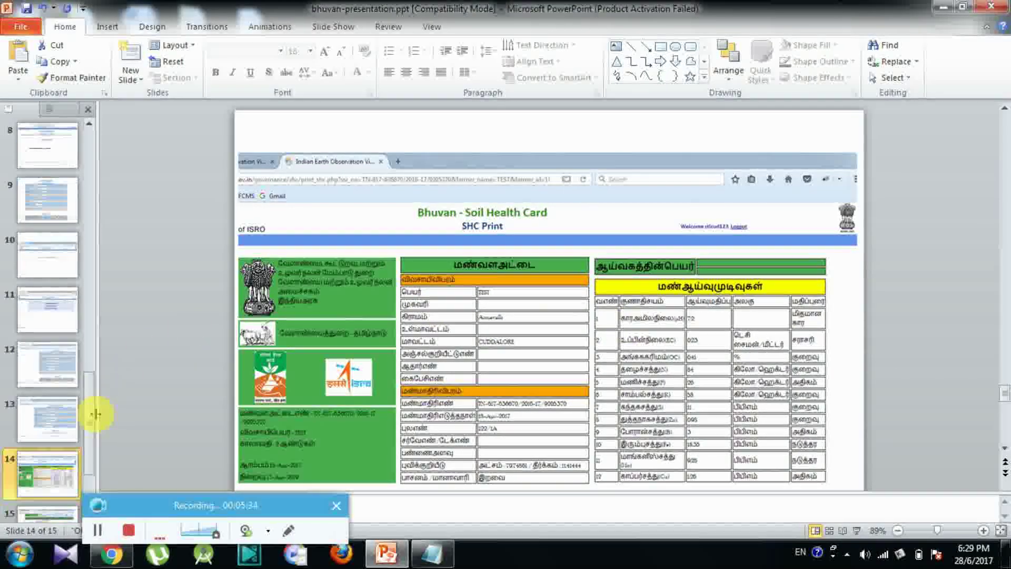
pyautogui.click(52, 517)
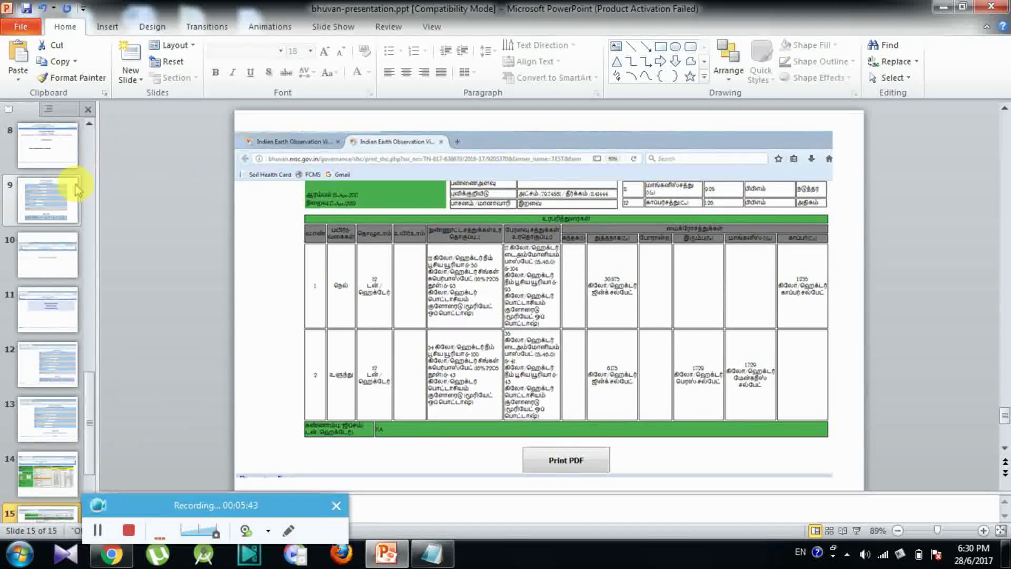
pyautogui.click(90, 124)
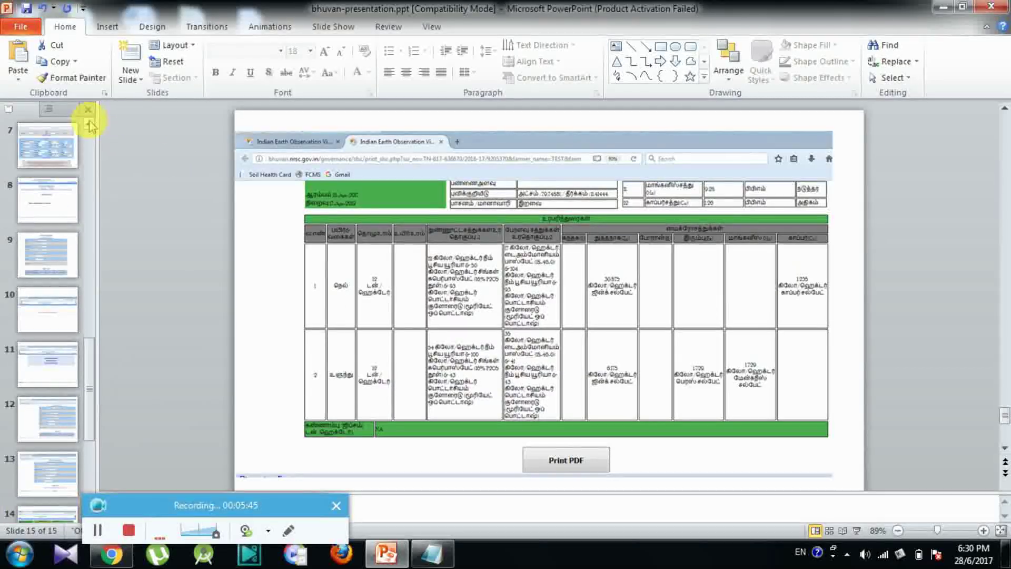
pyautogui.click(90, 123)
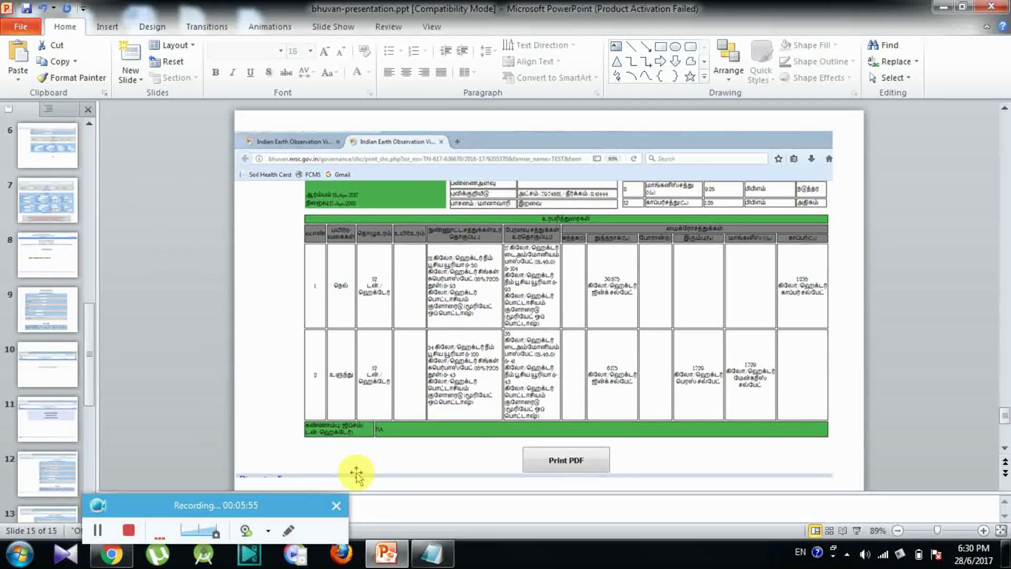
# Step: Switch to Chrome and log in on the Bhuvan CAS page
pyautogui.click(127, 558)
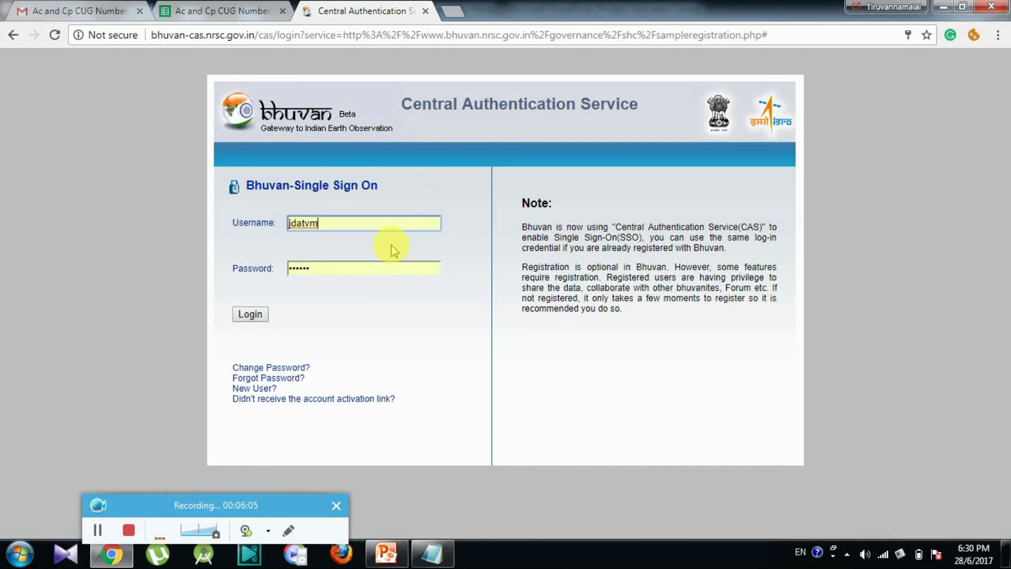
pyautogui.click(256, 318)
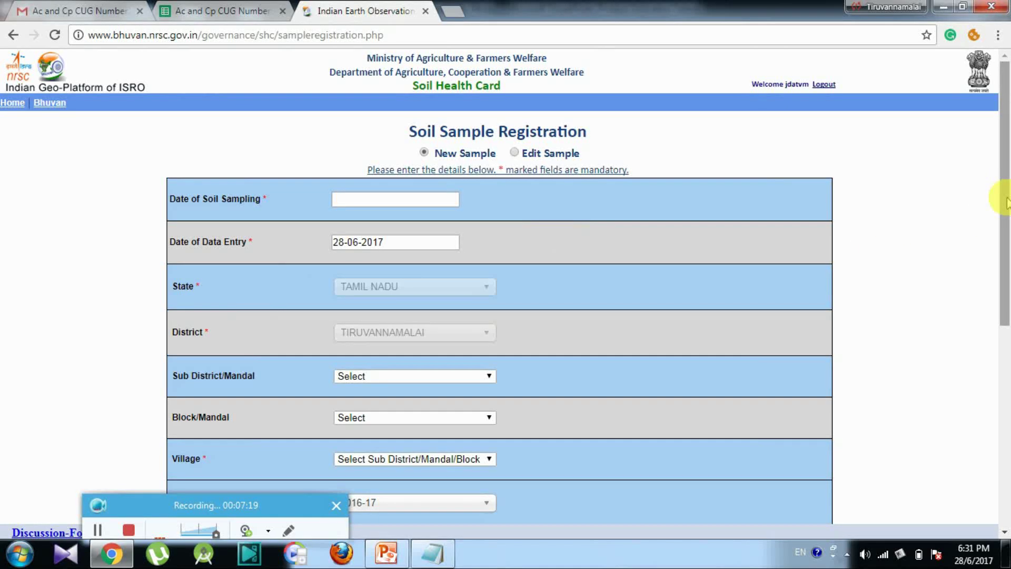
# Step: Set the sampling date to 12-06-2017 and the sub district to TIRUVANNAMALAI
pyautogui.scroll(-1, 1007, 203)
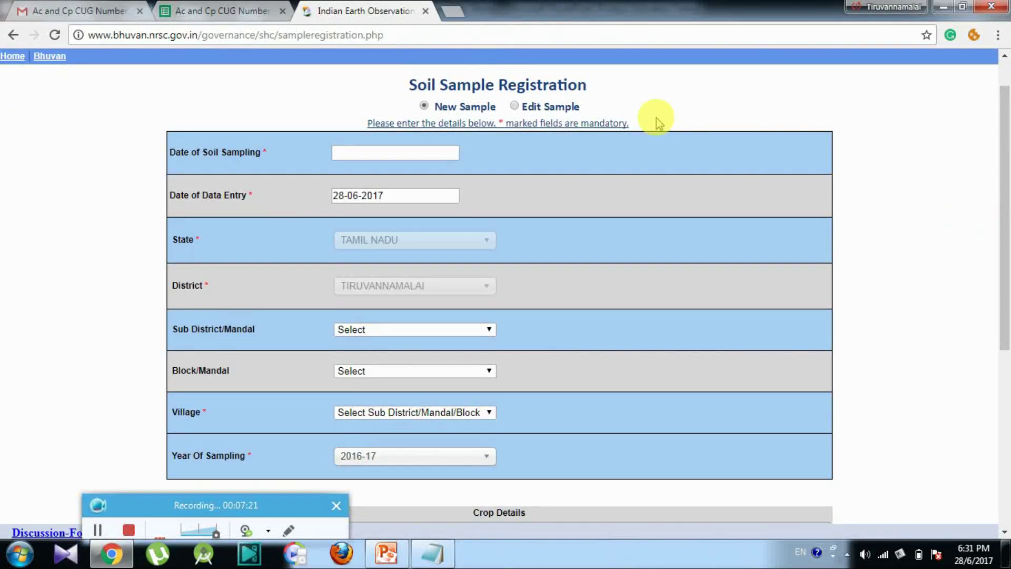
pyautogui.click(380, 153)
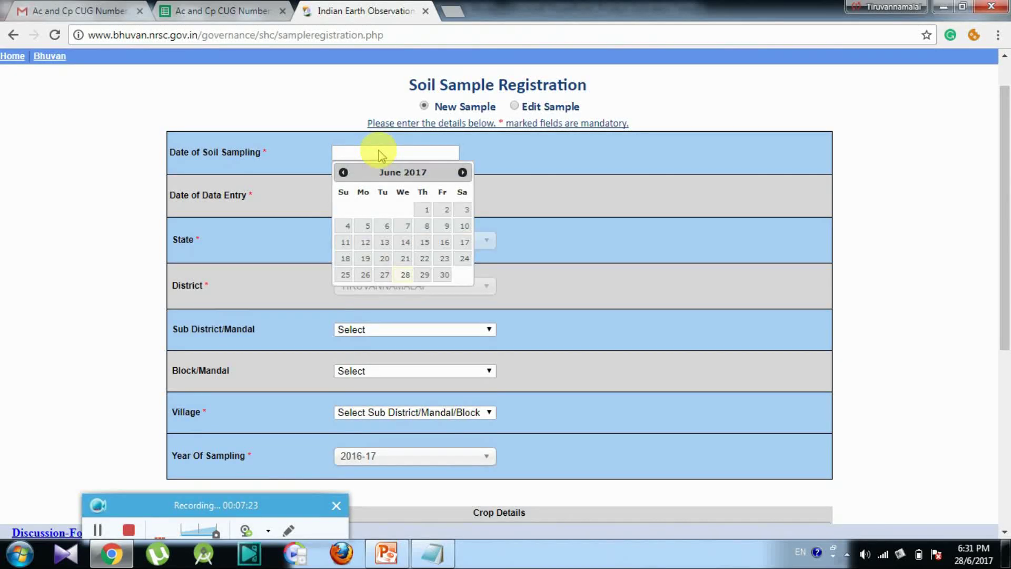
pyautogui.click(367, 246)
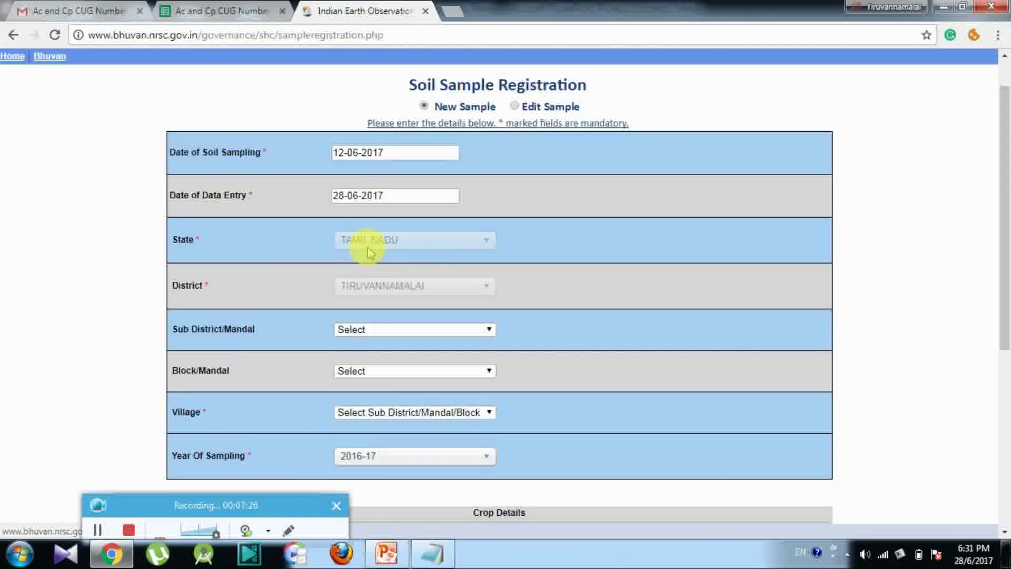
pyautogui.click(404, 331)
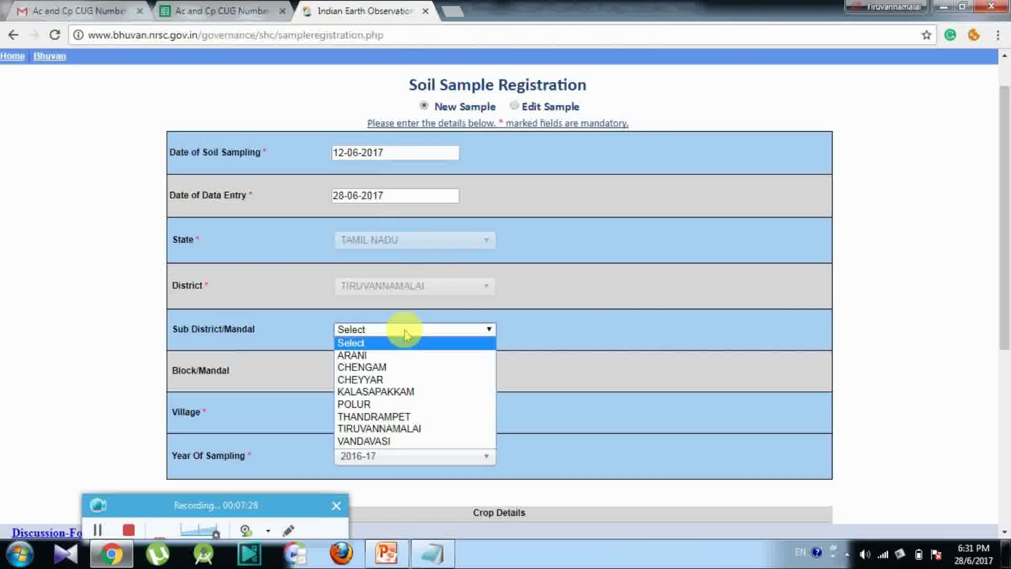
pyautogui.click(384, 429)
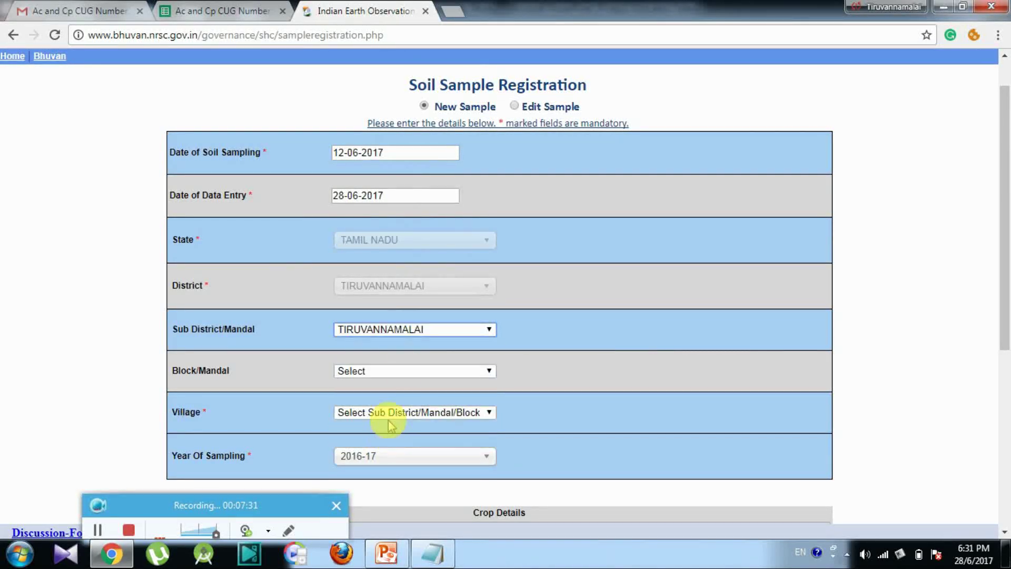
# Step: Choose block TIRUVANNAMALAI, village Aradapattu and year of sampling 2017-18
pyautogui.click(404, 372)
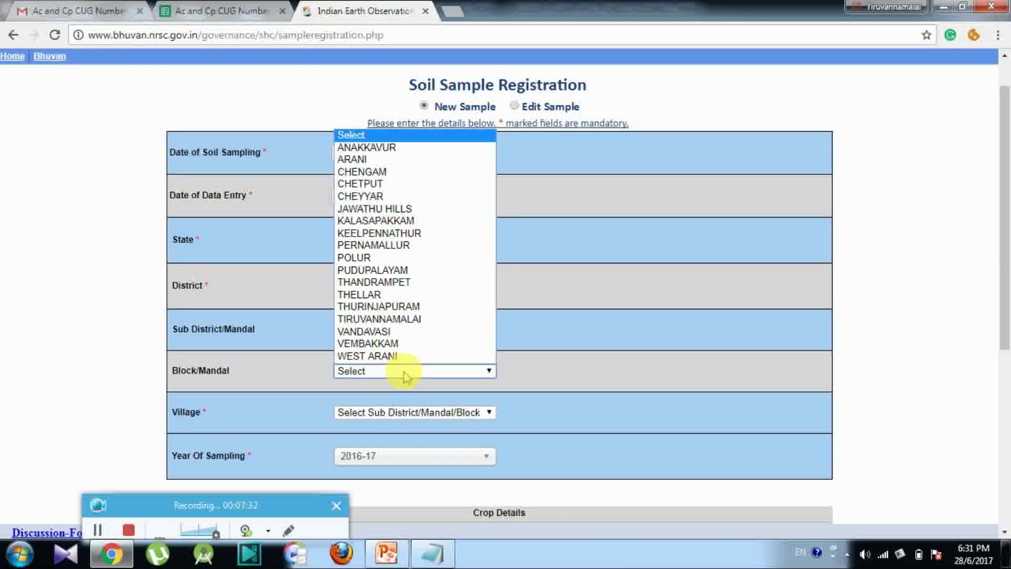
pyautogui.click(383, 320)
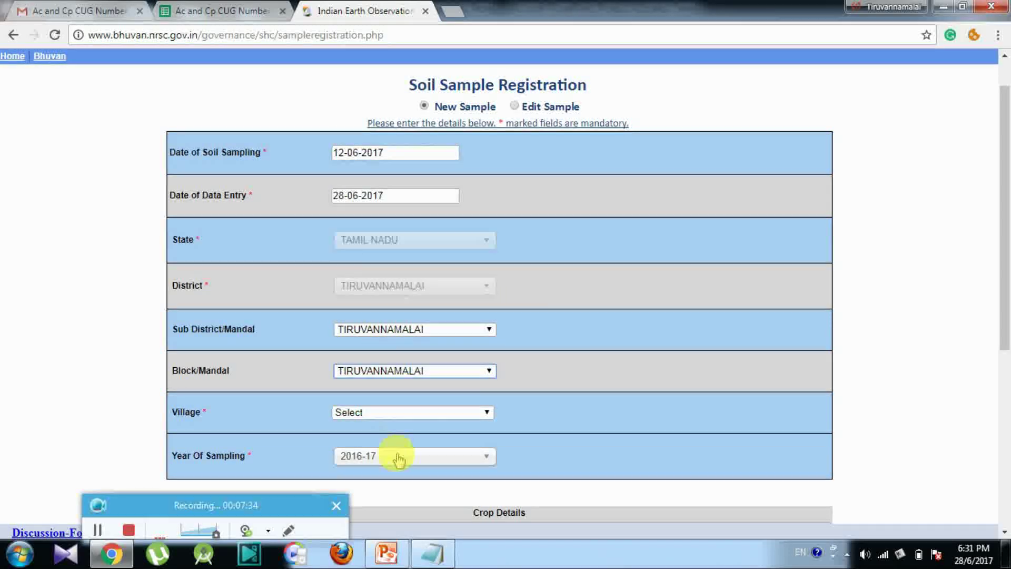
pyautogui.click(402, 416)
pyautogui.click(375, 289)
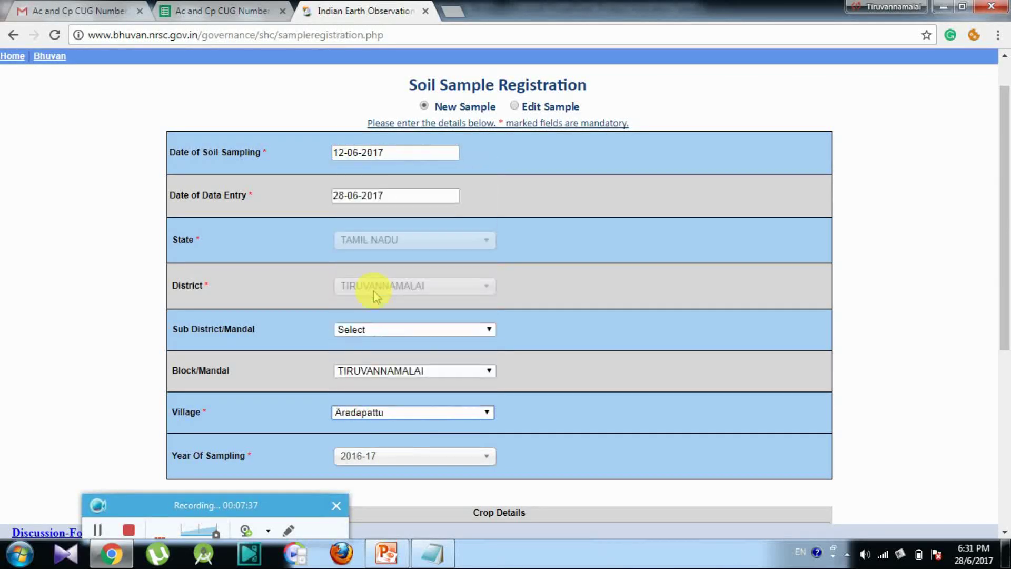
pyautogui.click(428, 455)
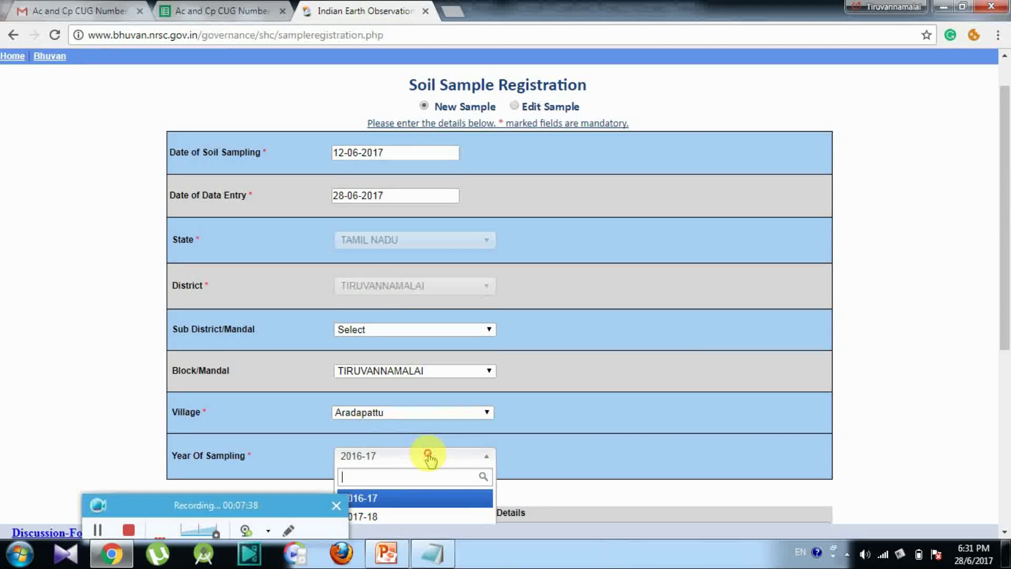
pyautogui.click(426, 515)
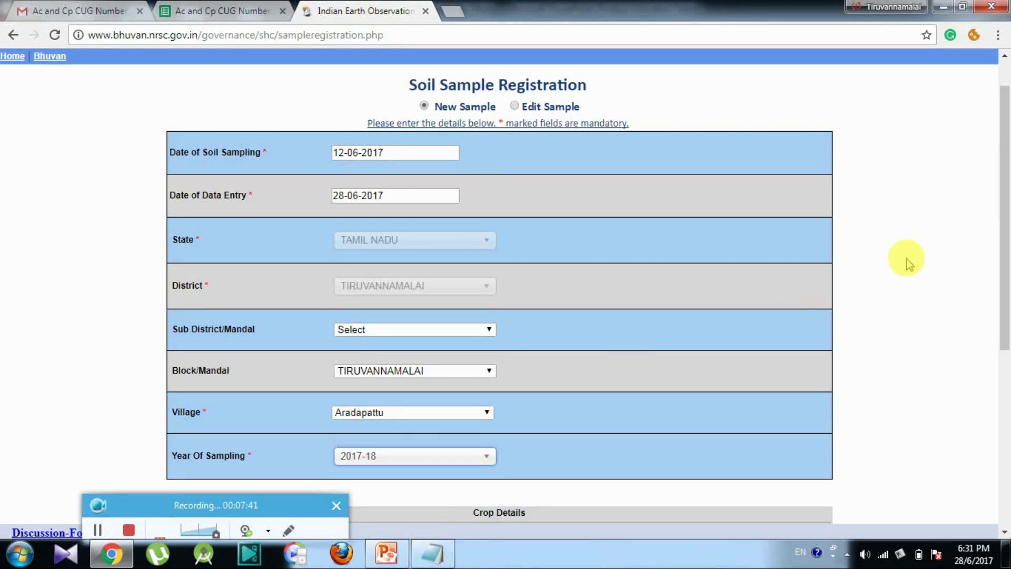
pyautogui.moveTo(1006, 250); pyautogui.dragTo(1007, 392)
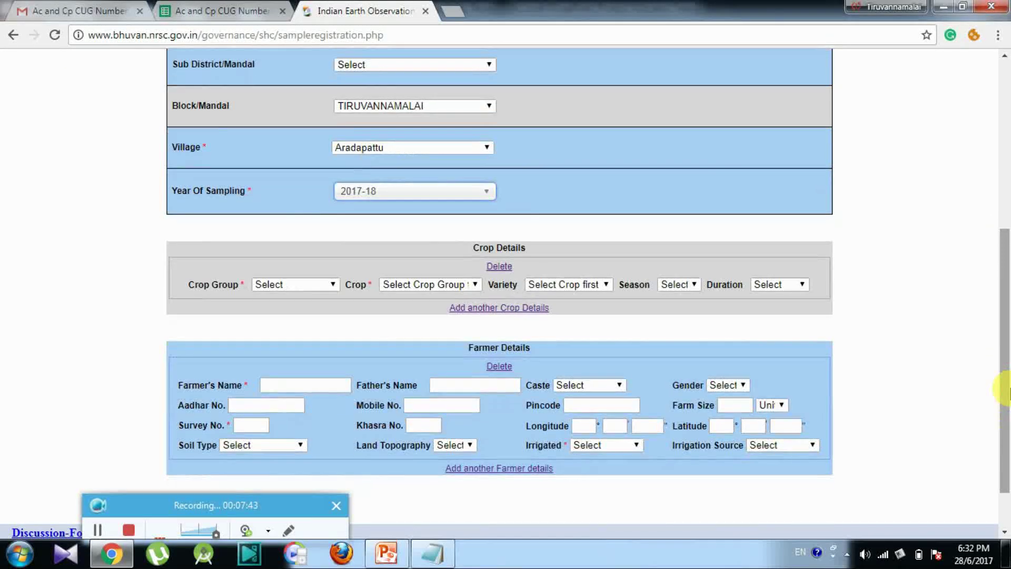
# Step: Select crop group Cereals & Millets and crop Paddy(Dhaan)
pyautogui.click(293, 287)
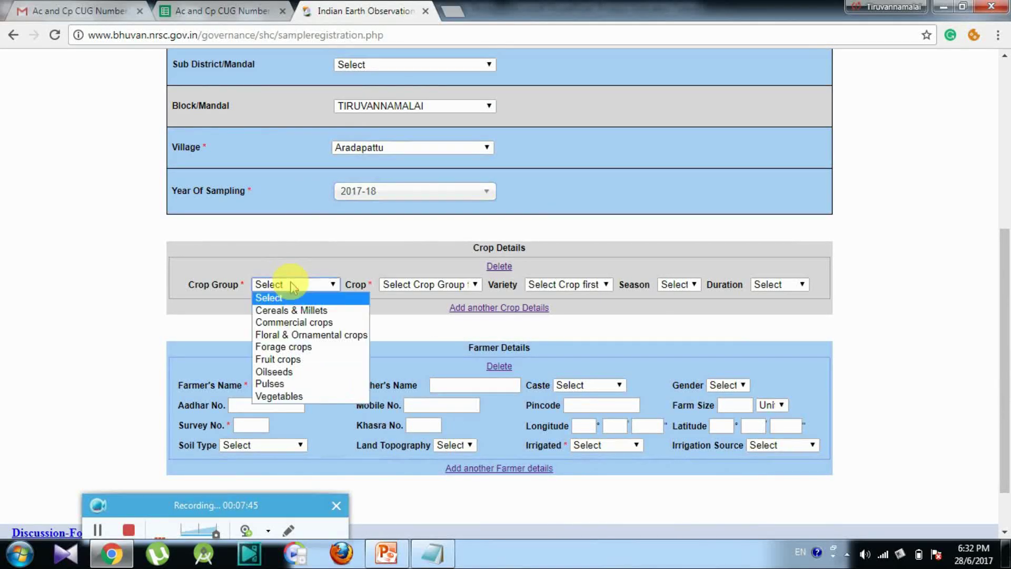
pyautogui.click(298, 312)
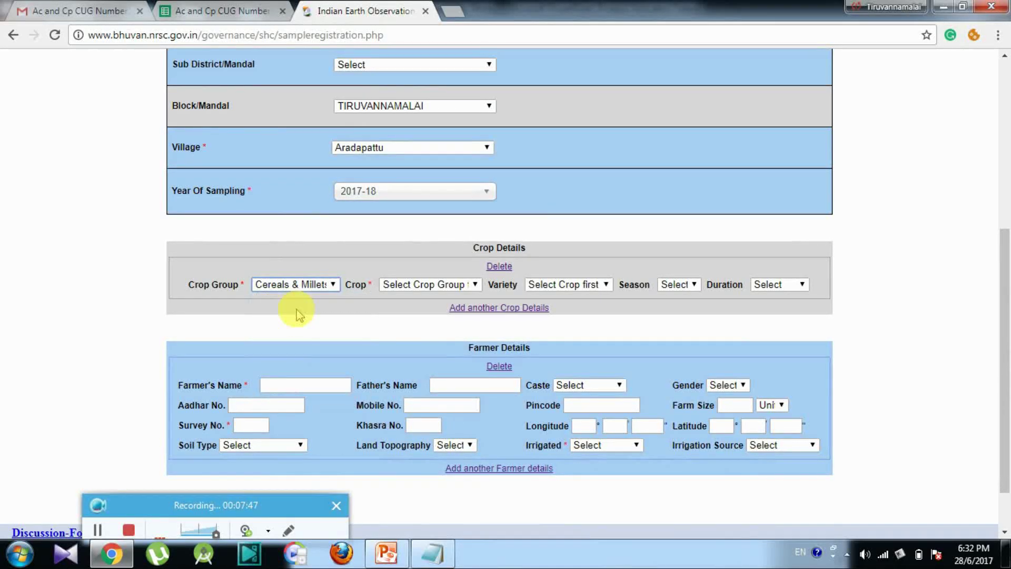
pyautogui.click(417, 283)
pyautogui.click(417, 322)
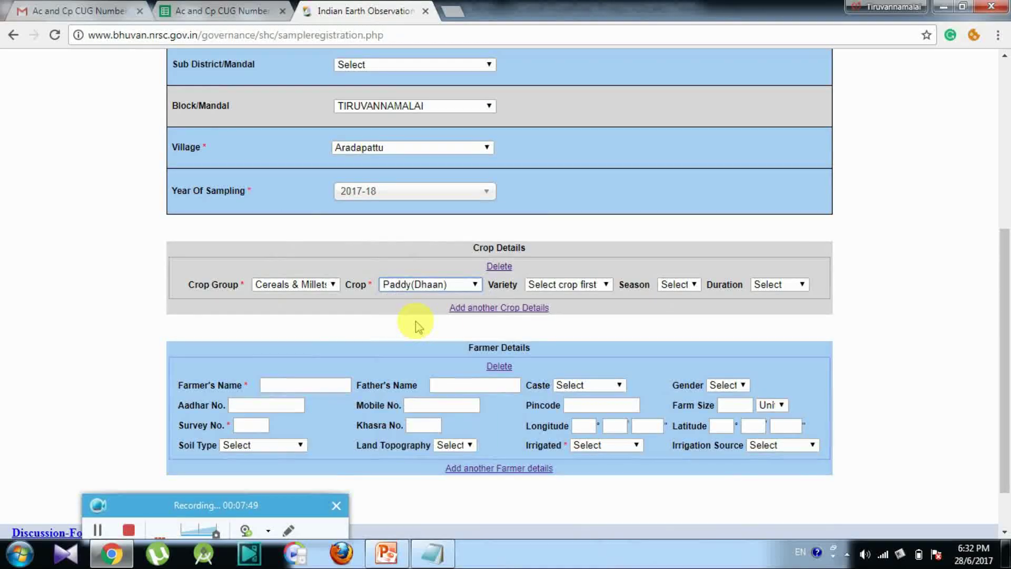
# Step: Set the paddy variety to ADT-34
pyautogui.click(536, 288)
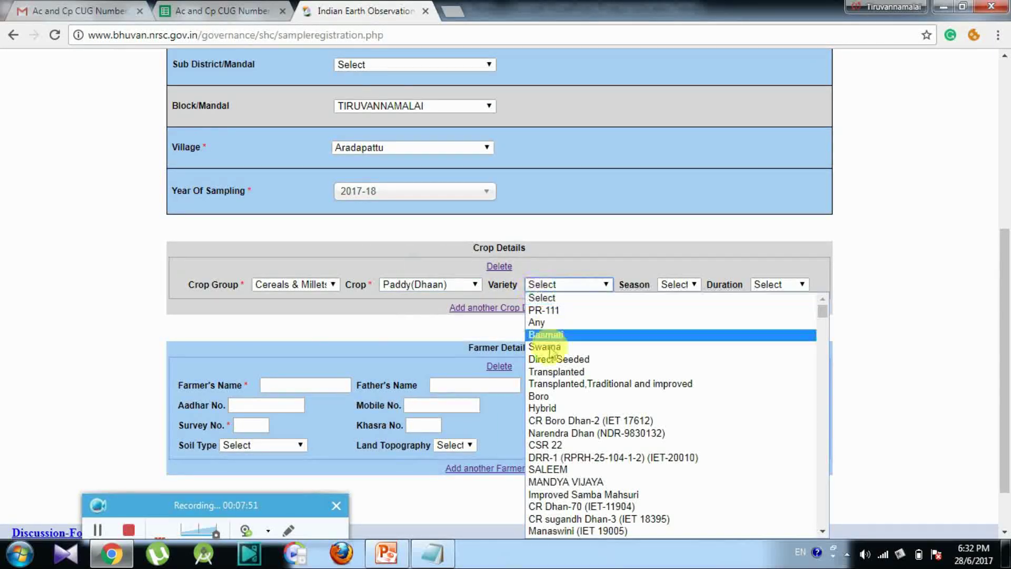
pyautogui.scroll(-1, 550, 354)
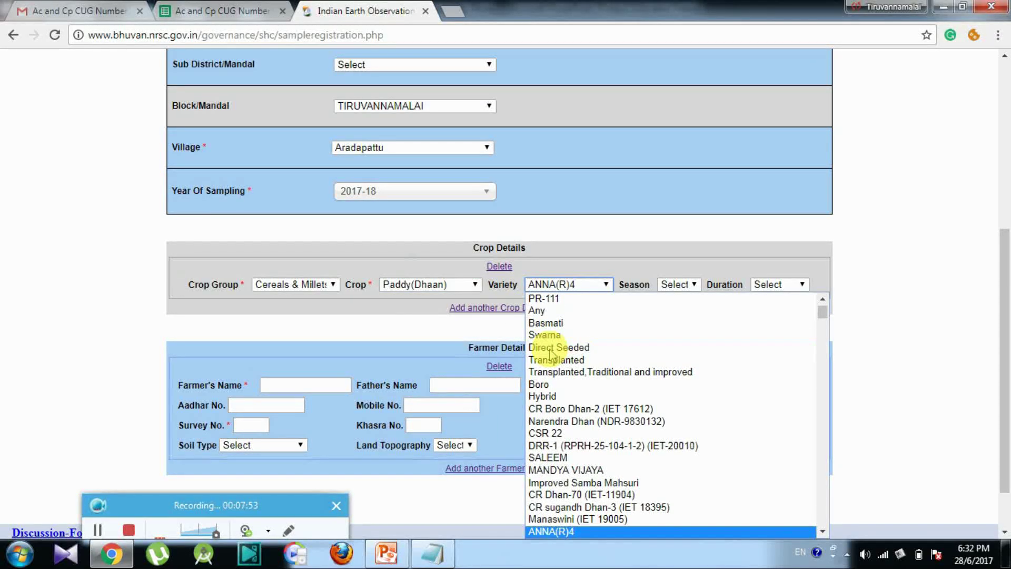
pyautogui.scroll(-10, 550, 354)
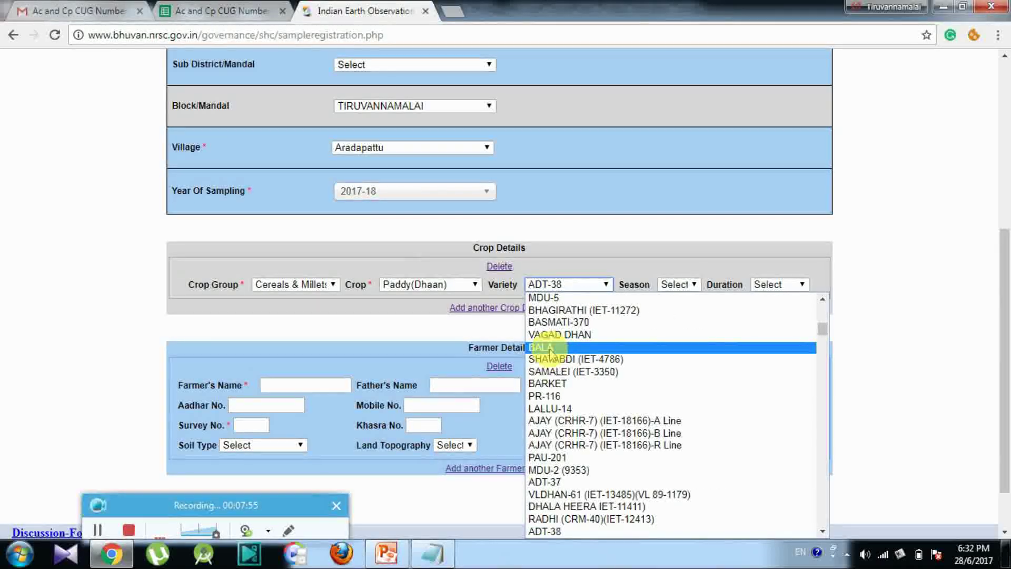
pyautogui.press('Down')
pyautogui.press('Down')
pyautogui.press('Down')
pyautogui.press('Down')
pyautogui.press('Down')
pyautogui.press('Down')
pyautogui.press('Down')
pyautogui.press('Down')
pyautogui.press('Down')
pyautogui.press('Down')
pyautogui.press('Down')
pyautogui.press('Down')
pyautogui.press('Down')
pyautogui.press('Down')
pyautogui.press('Down')
pyautogui.press('Down')
pyautogui.press('Down')
pyautogui.press('Down')
pyautogui.press('Down')
pyautogui.press('Down')
pyautogui.press('Down')
pyautogui.press('Down')
pyautogui.press('Down')
pyautogui.press('Down')
pyautogui.press('Down')
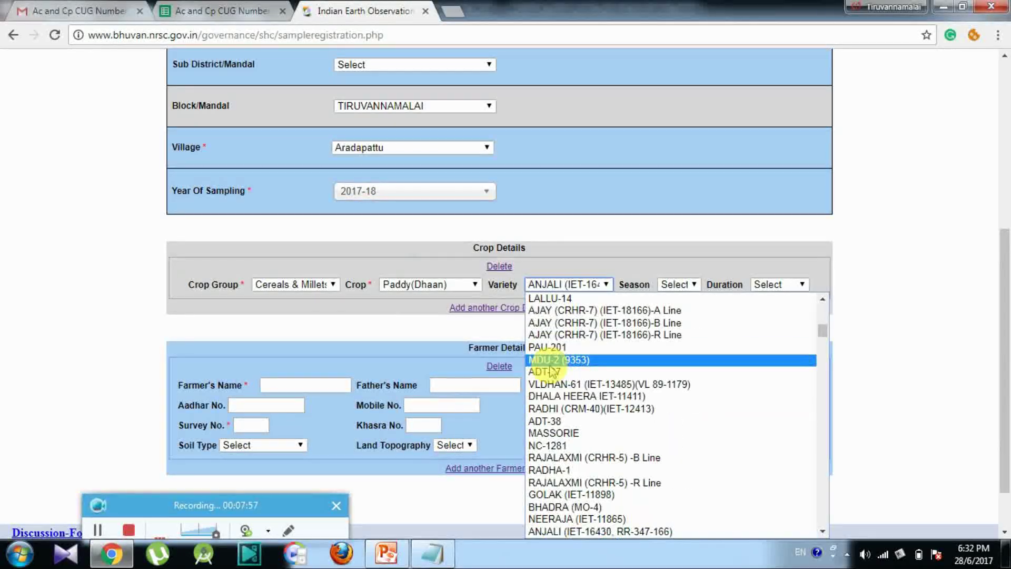
pyautogui.press('Down')
pyautogui.press('Down')
pyautogui.press('Down')
pyautogui.press('Down')
pyautogui.press('Down')
pyautogui.press('Down')
pyautogui.press('Down')
pyautogui.press('Down')
pyautogui.press('Down')
pyautogui.press('Down')
pyautogui.press('Down')
pyautogui.press('Down')
pyautogui.press('Down')
pyautogui.press('Down')
pyautogui.press('Down')
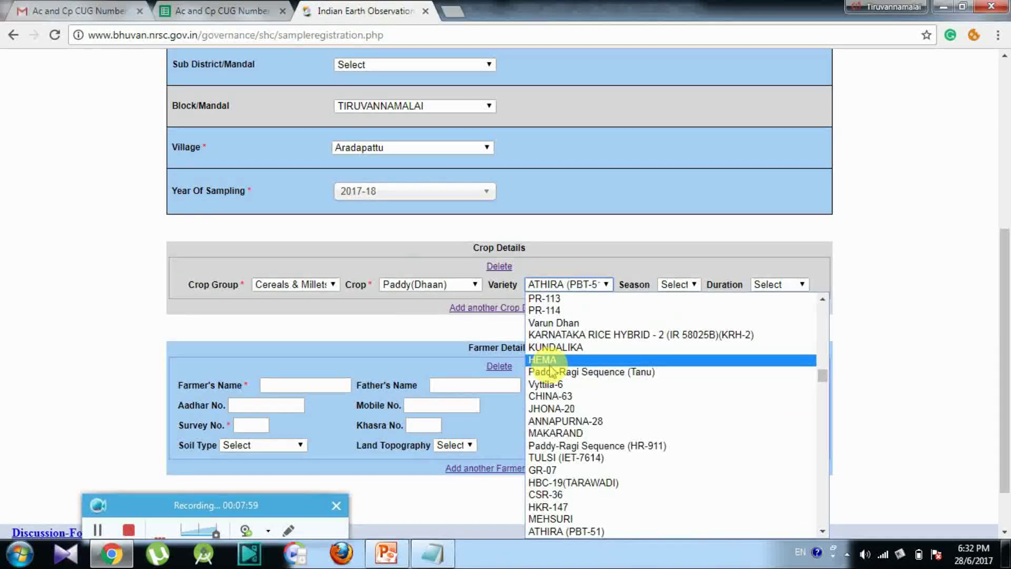
pyautogui.press('Down')
pyautogui.press('Down')
pyautogui.press('Down')
pyautogui.press('Down')
pyautogui.press('Down')
pyautogui.press('Down')
pyautogui.press('Down')
pyautogui.press('Down')
pyautogui.press('Down')
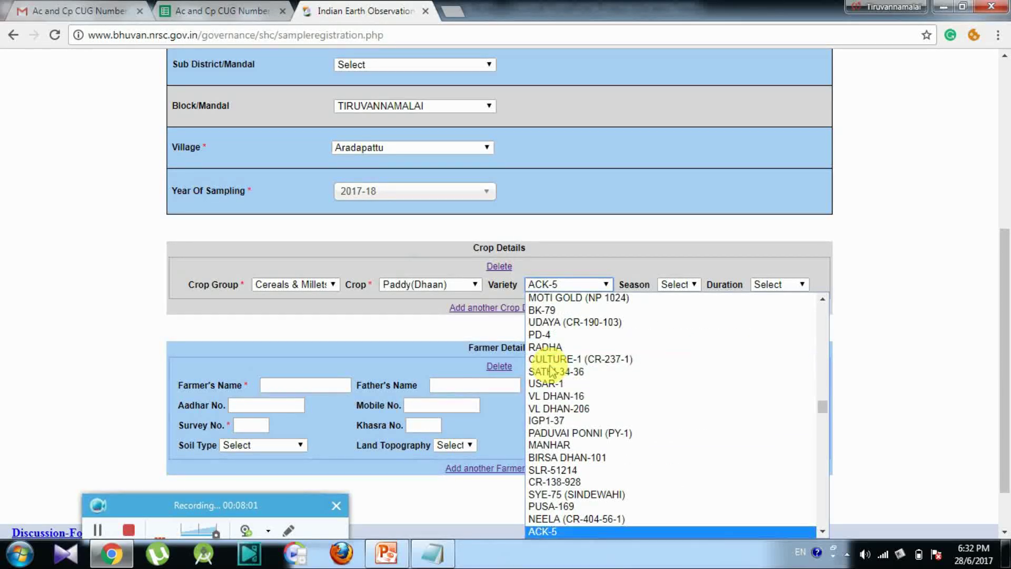
pyautogui.press('Down')
pyautogui.press('Down')
pyautogui.press('Down')
pyautogui.press('Down')
pyautogui.press('Down')
pyautogui.press('Down')
pyautogui.press('Down')
pyautogui.press('Down')
pyautogui.press('Down')
pyautogui.press('Down')
pyautogui.press('Down')
pyautogui.press('Down')
pyautogui.press('Down')
pyautogui.press('Down')
pyautogui.press('Down')
pyautogui.press('Down')
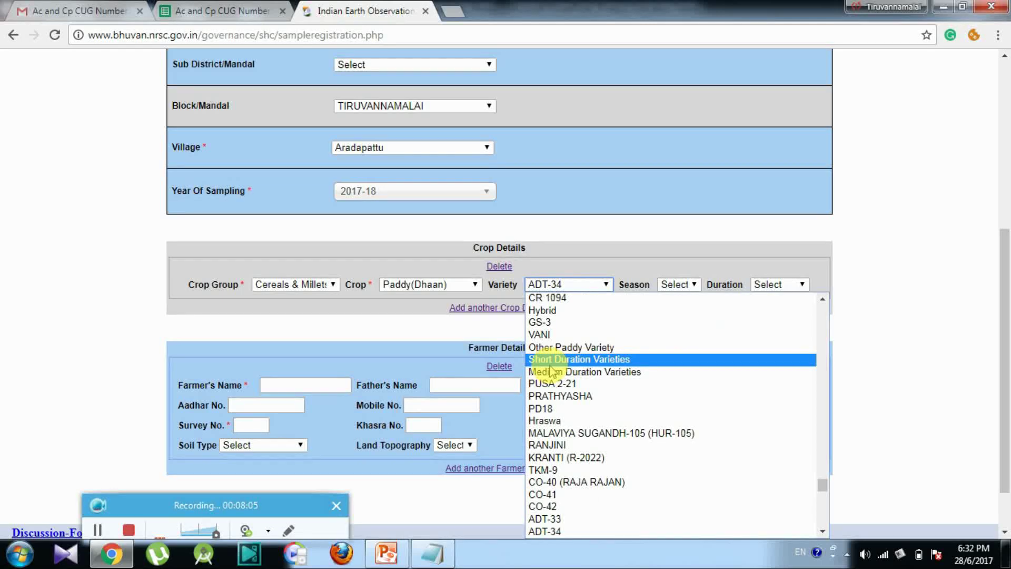
pyautogui.press('Down')
pyautogui.press('Down')
pyautogui.press('Down')
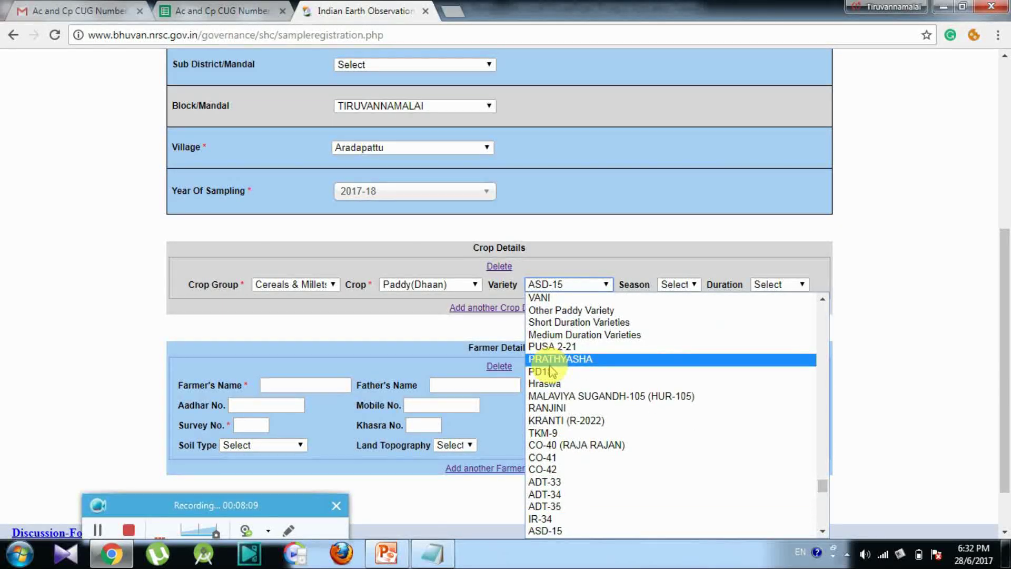
pyautogui.press('Up')
pyautogui.press('Up')
pyautogui.press('Up')
pyautogui.press('Up')
pyautogui.press('Down')
pyautogui.press('Down')
pyautogui.press('Down')
pyautogui.press('Down')
pyautogui.press('a')
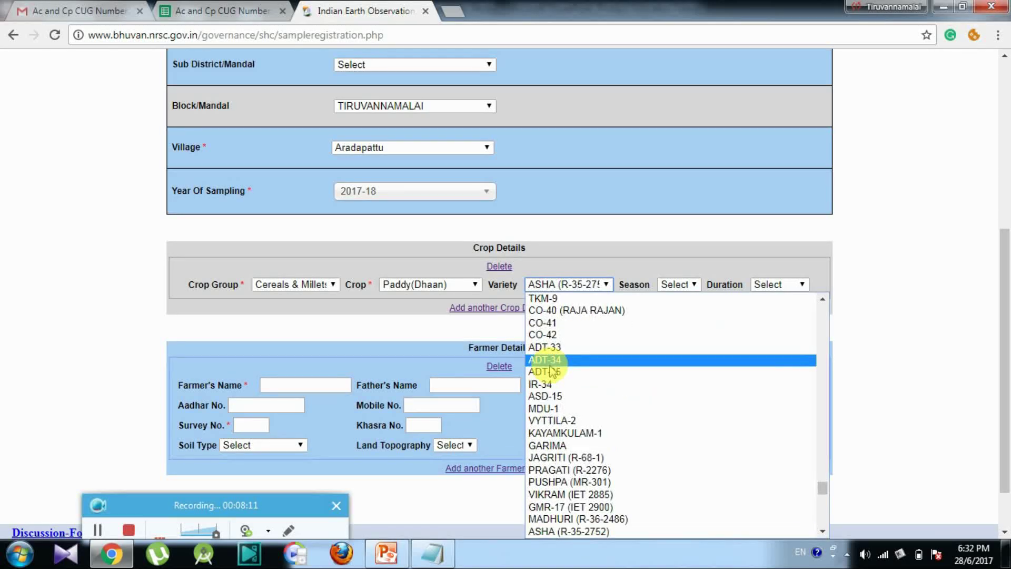
pyautogui.click(551, 365)
# Step: Set the season to Kharif and the crop duration to Medium
pyautogui.click(678, 284)
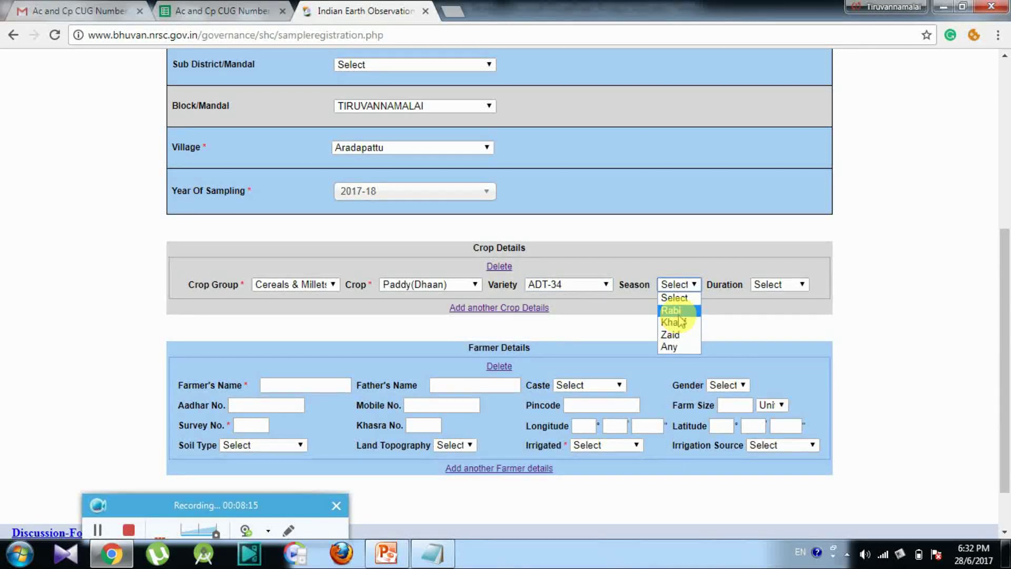
pyautogui.click(680, 323)
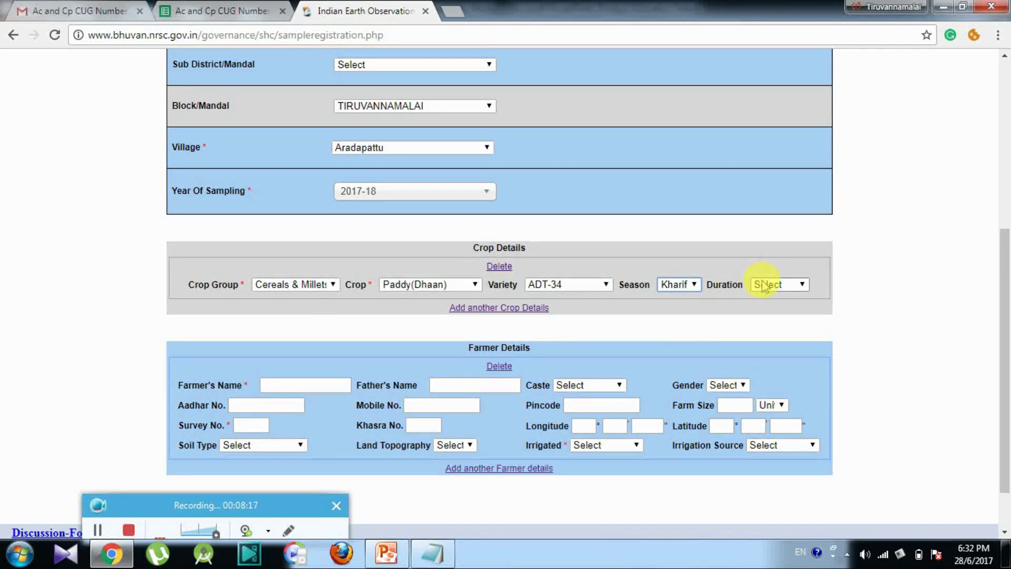
pyautogui.click(767, 284)
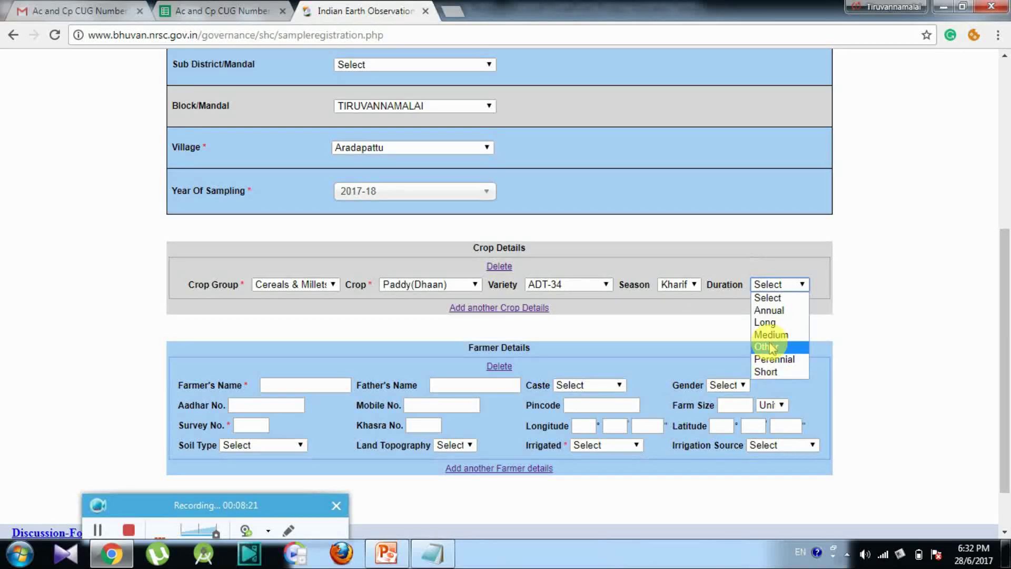
pyautogui.click(771, 338)
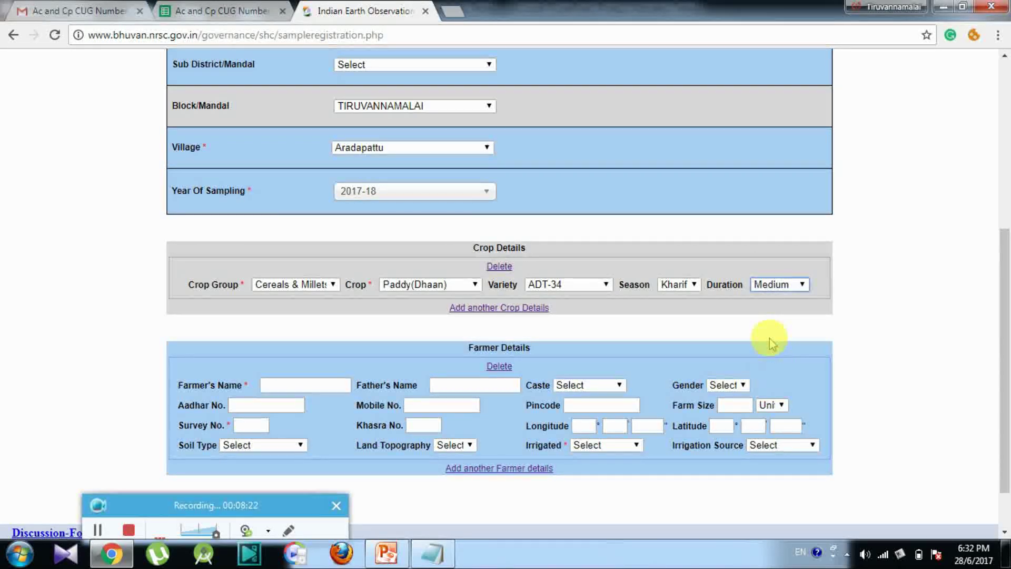
pyautogui.click(328, 392)
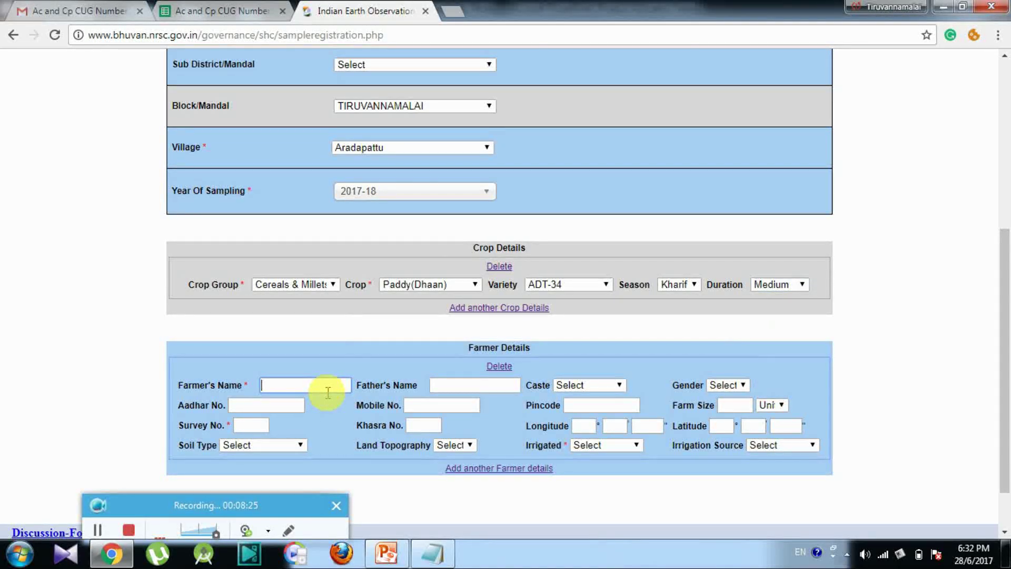
# Step: Enter 'test' as the farmer's name and 00 in the coordinate boxes
pyautogui.write('test')
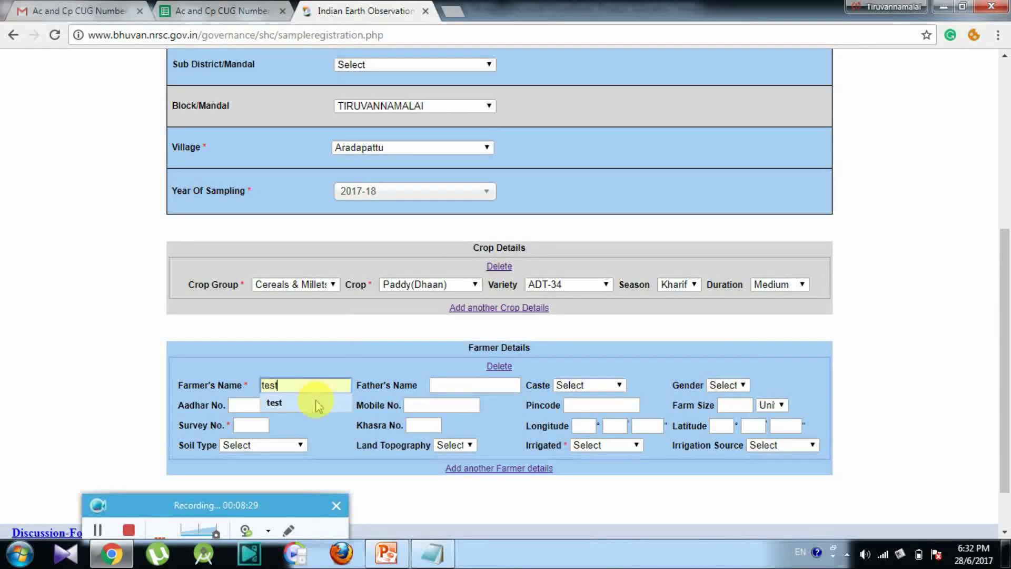
pyautogui.click(317, 402)
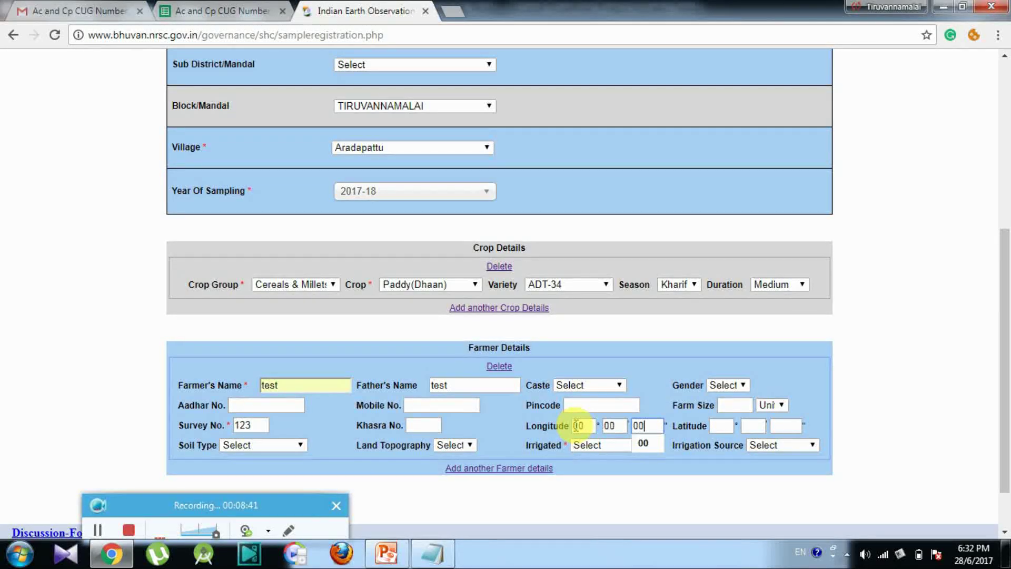
pyautogui.press('Tab')
pyautogui.write('00')
pyautogui.press('Tab')
pyautogui.write('00')
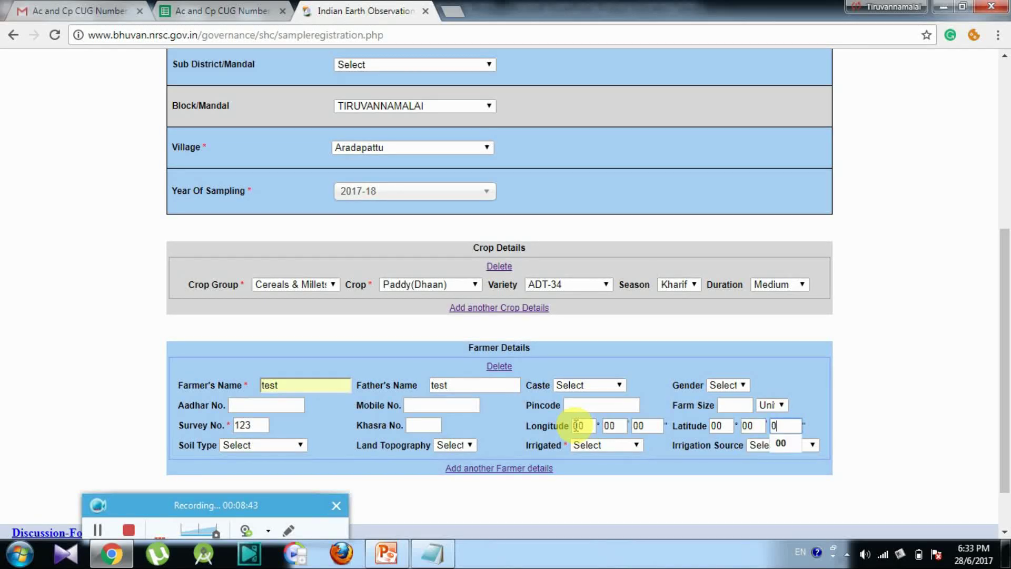
pyautogui.press('Escape')
# Step: Set the first farmer's survey number to 123/2 and add a second farmer entry
pyautogui.click(265, 425)
pyautogui.write('123/2')
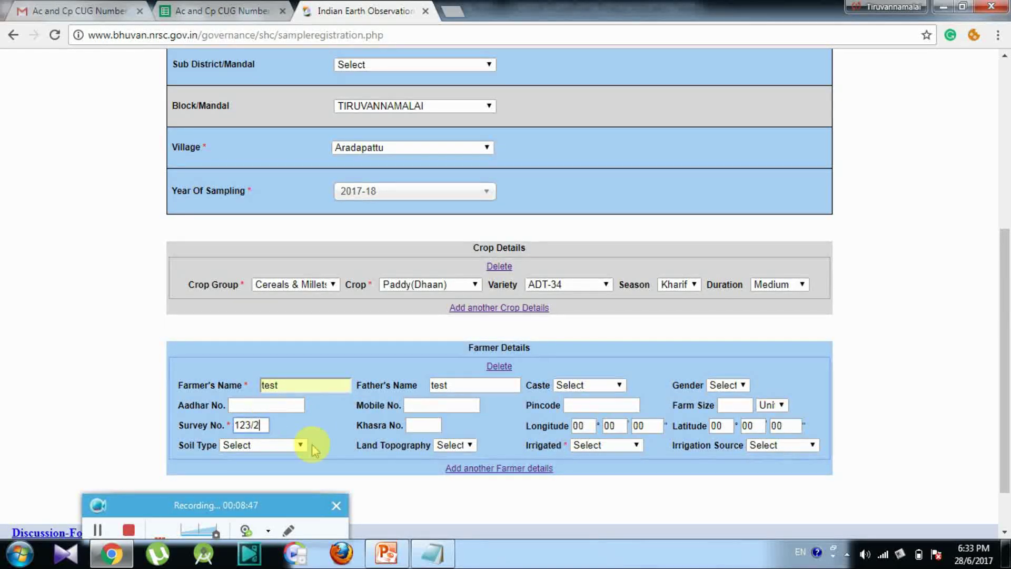
pyautogui.click(475, 469)
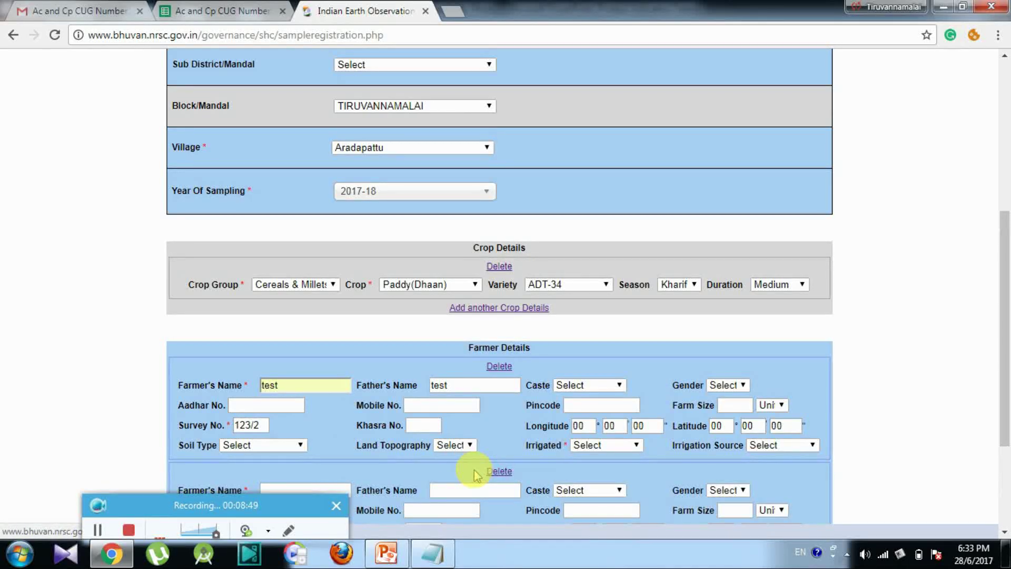
# Step: Name the second farmer 'test' with survey number 122
pyautogui.moveTo(1006, 332); pyautogui.dragTo(1006, 412)
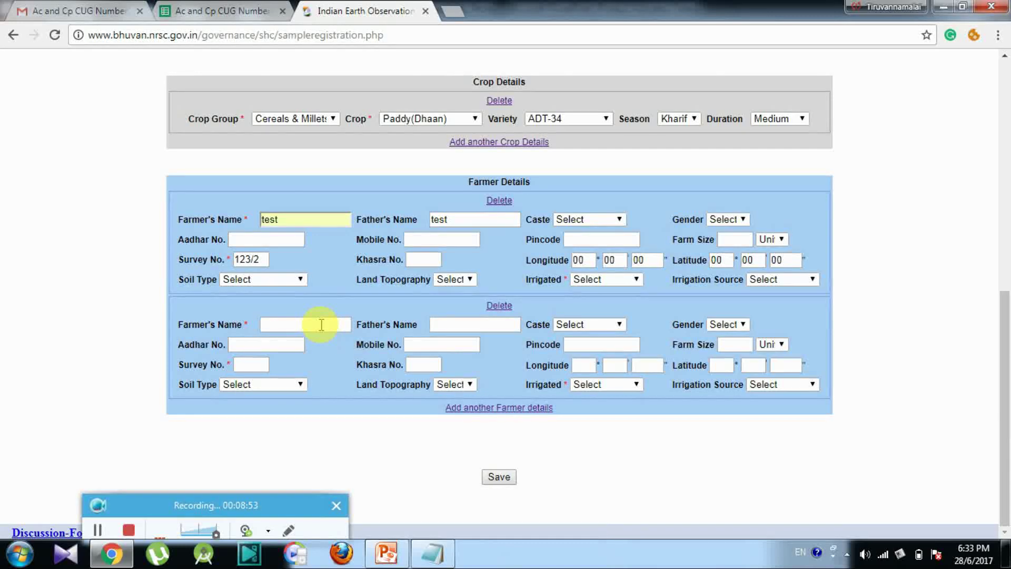
pyautogui.write('test')
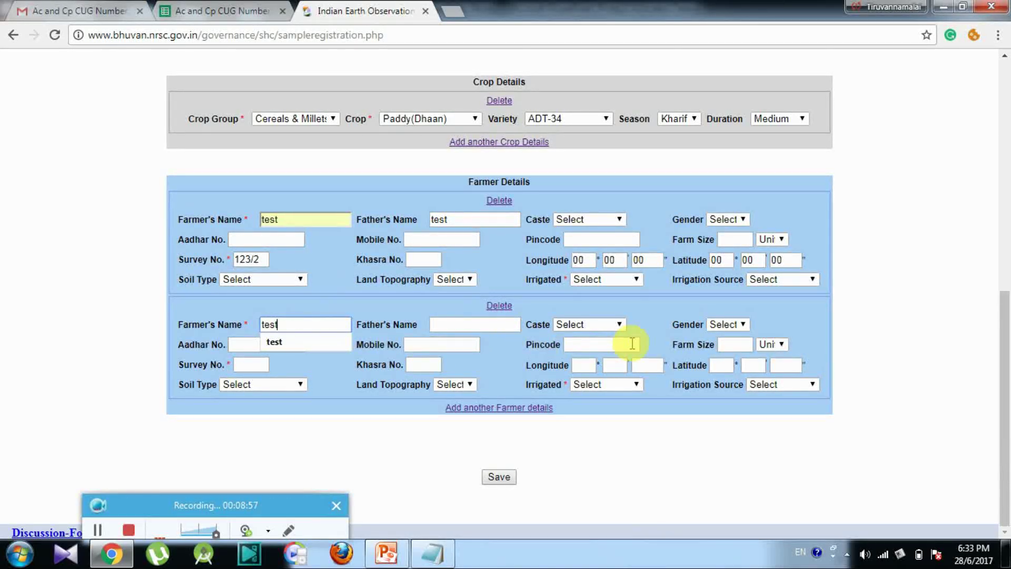
pyautogui.click(262, 363)
pyautogui.write('122')
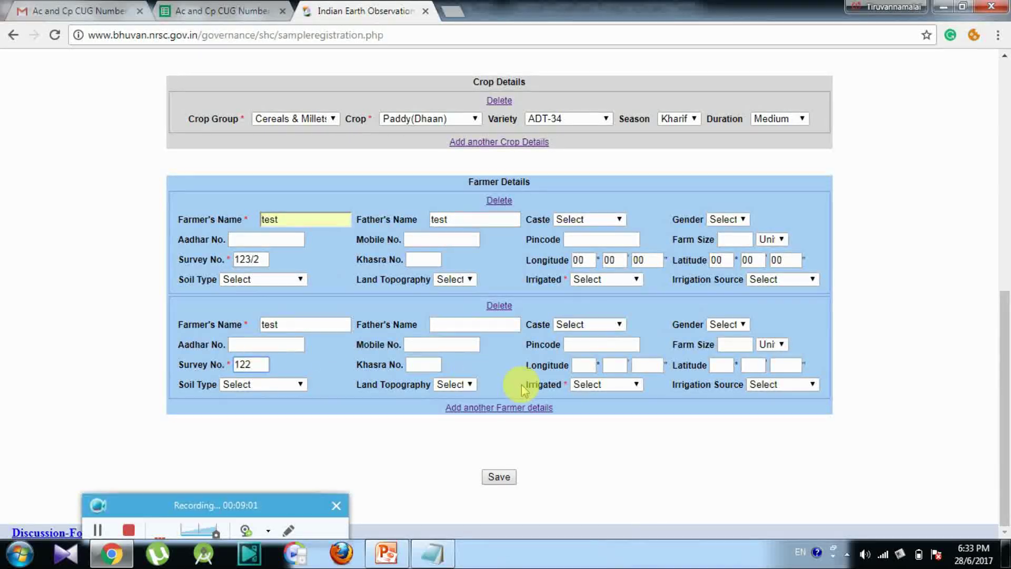
# Step: Mark both farmers' land as Rainfed
pyautogui.click(584, 385)
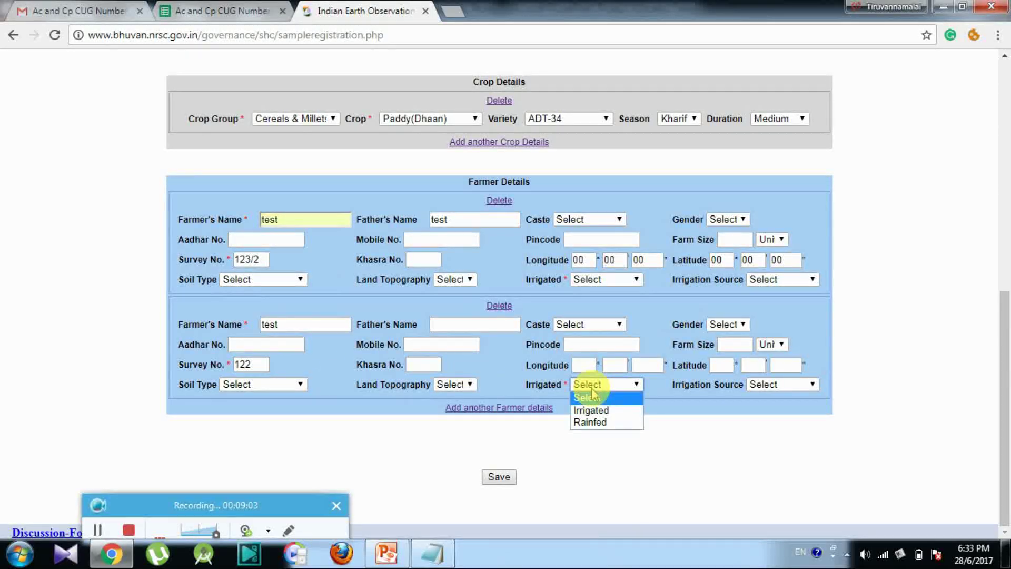
pyautogui.click(592, 423)
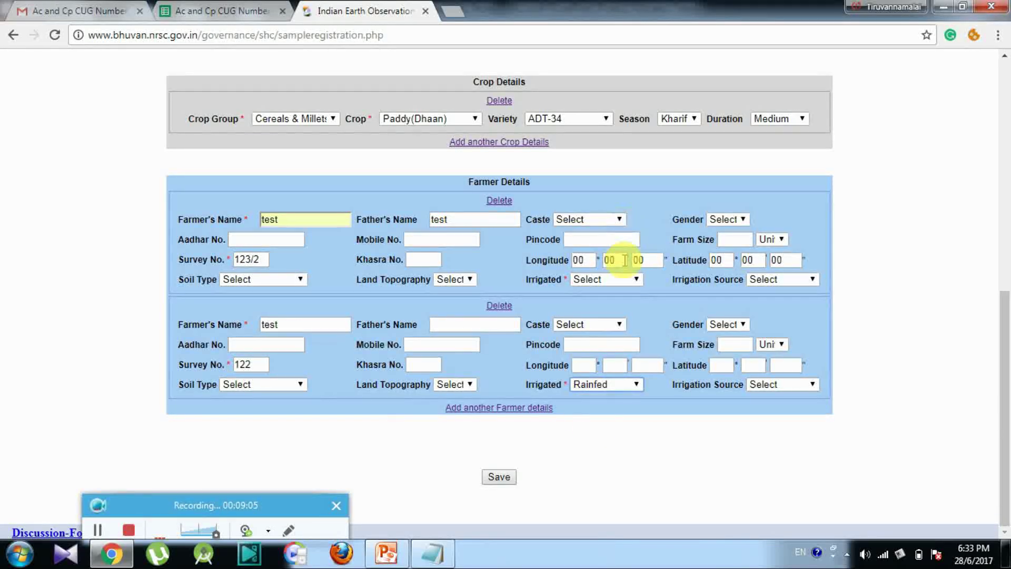
pyautogui.click(621, 284)
pyautogui.click(622, 316)
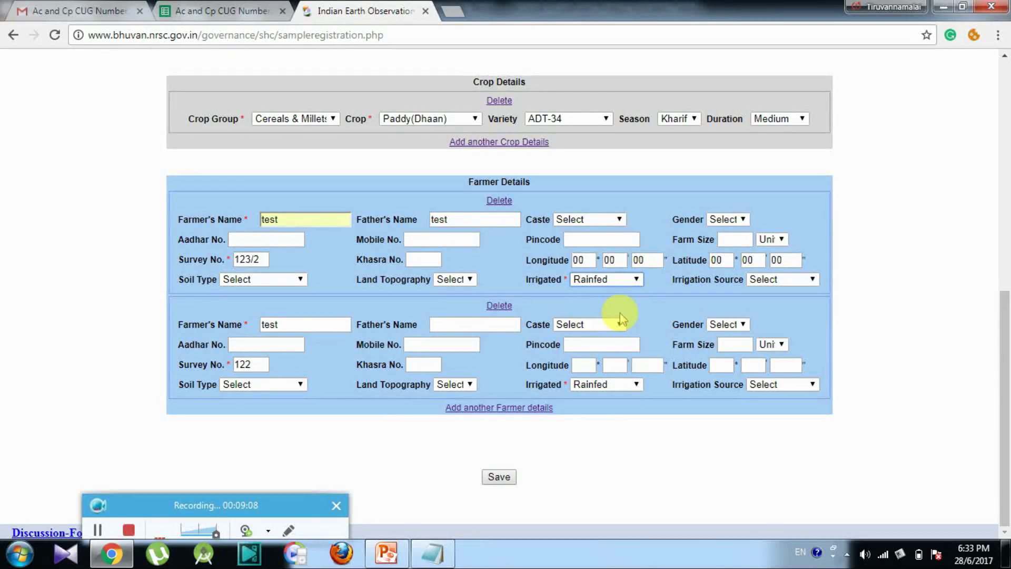
# Step: Correct longitude to 60° 12' 12" and latitude to 40°, then save the registration
pyautogui.click(499, 477)
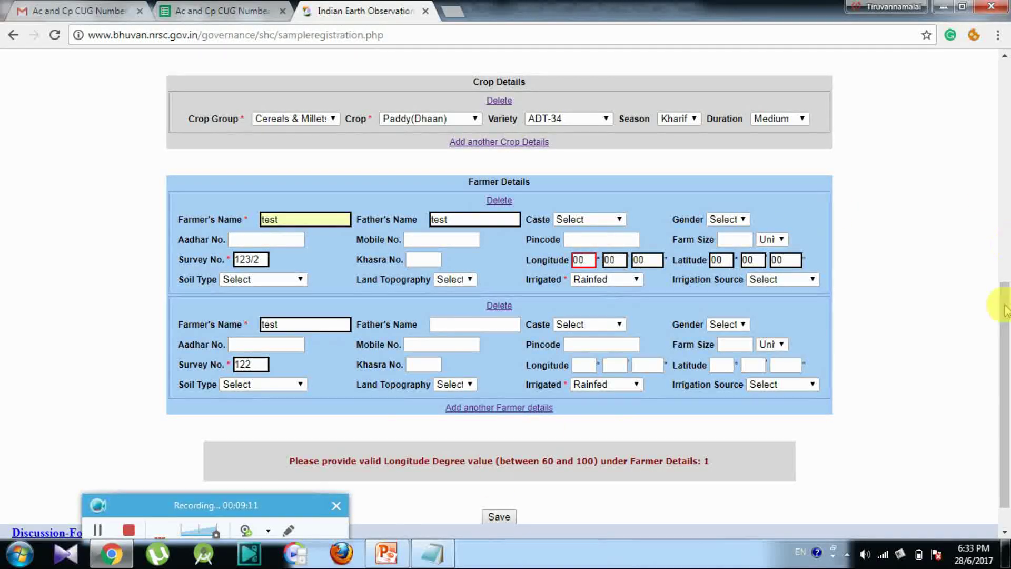
pyautogui.moveTo(1004, 316); pyautogui.dragTo(1003, 335)
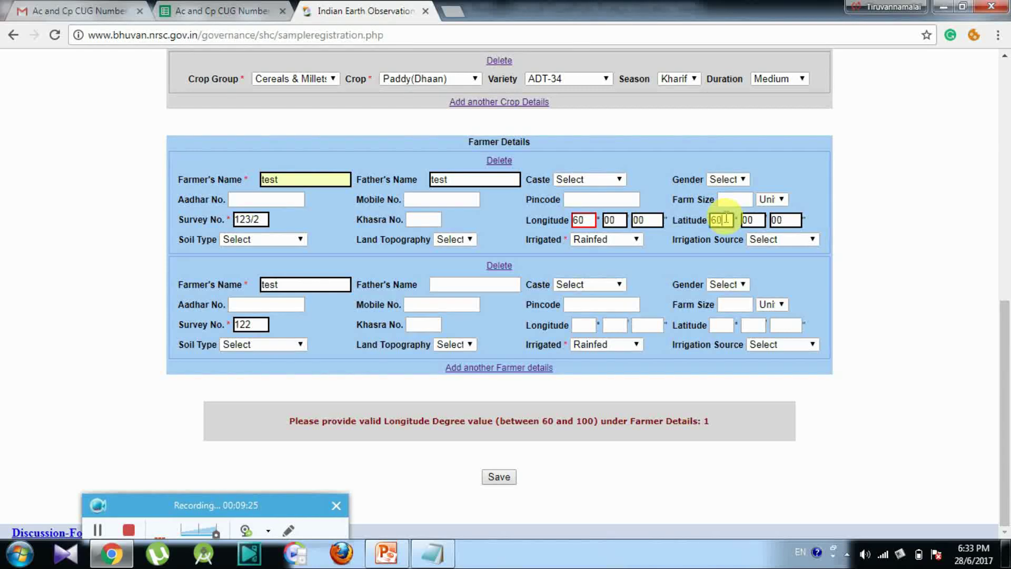
pyautogui.click(512, 480)
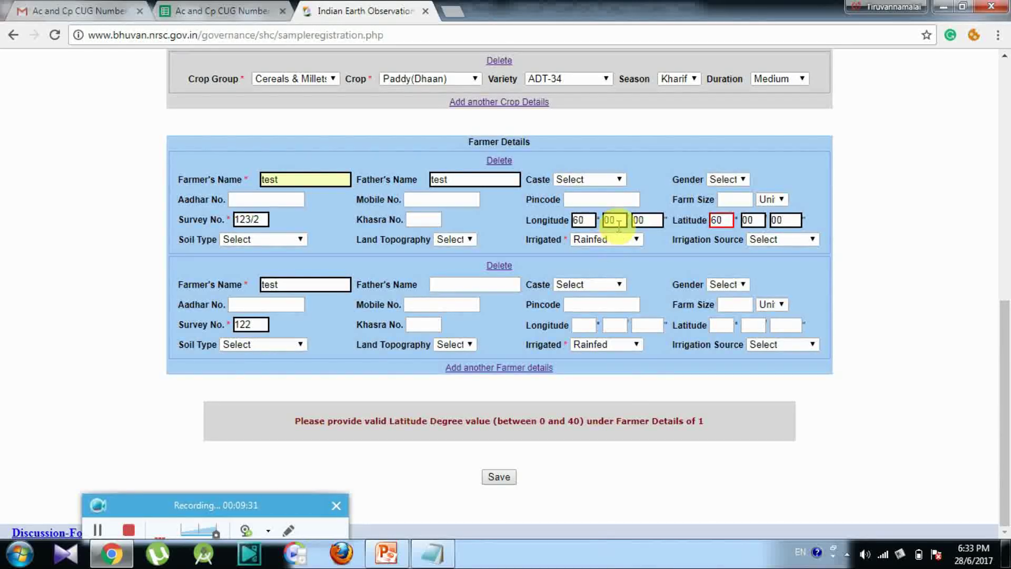
pyautogui.press('BackSpace')
pyautogui.write('12')
pyautogui.press('Tab')
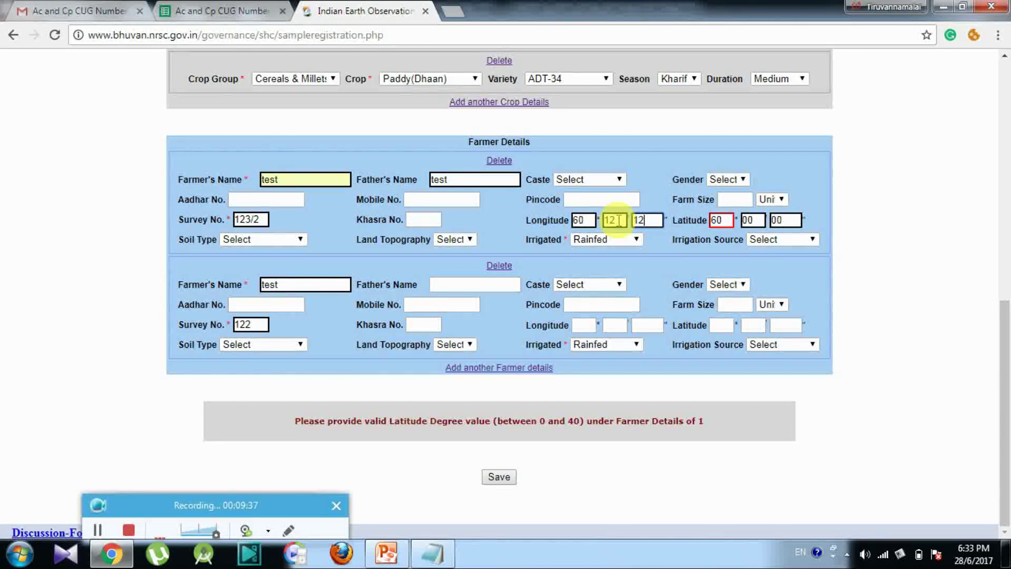
pyautogui.click(713, 220)
pyautogui.write('4')
pyautogui.click(509, 479)
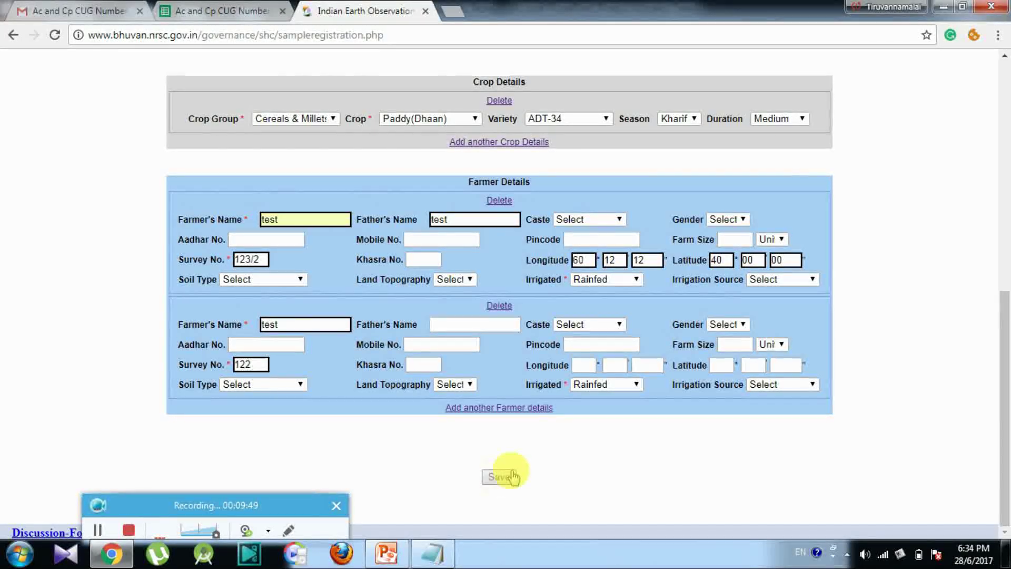
# Step: Copy the issued sample registration number and switch to Notepad
pyautogui.moveTo(1001, 339)
pyautogui.mouseDown()
pyautogui.moveTo(1002, 226)
pyautogui.moveTo(1006, 329)
pyautogui.mouseUp()
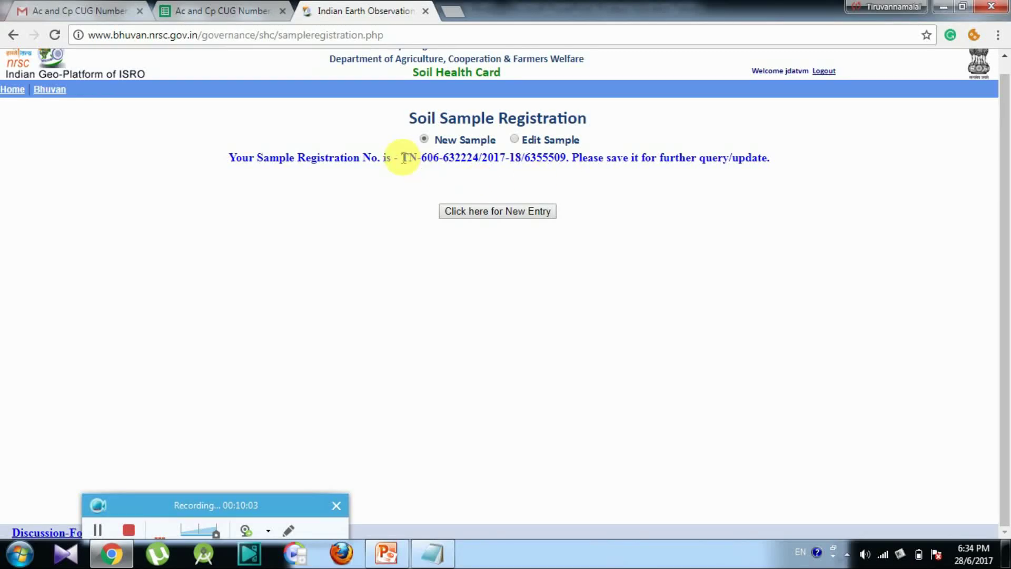
pyautogui.moveTo(401, 157); pyautogui.dragTo(568, 158)
pyautogui.hotkey('ctrl', 'c')
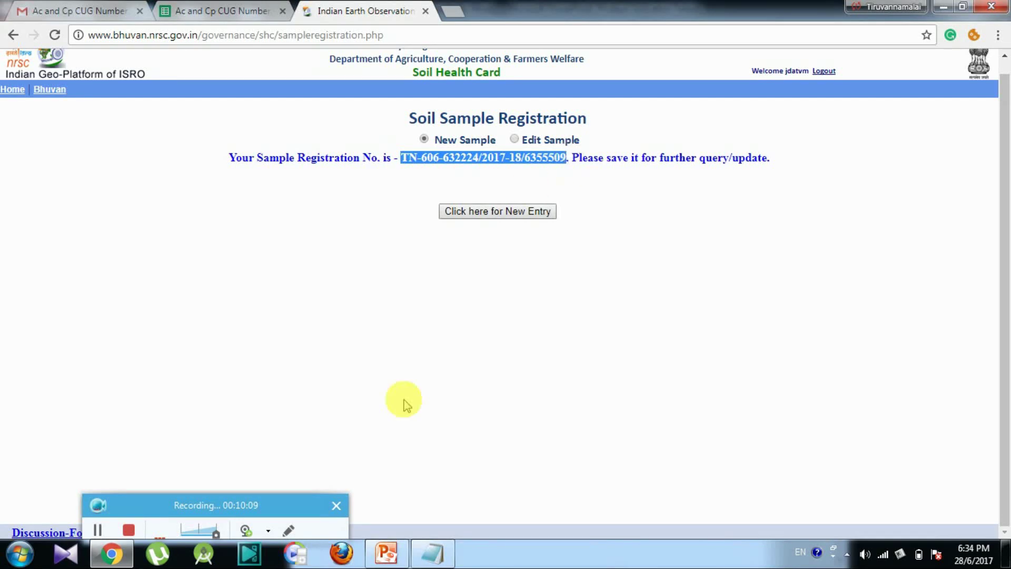
pyautogui.click(430, 548)
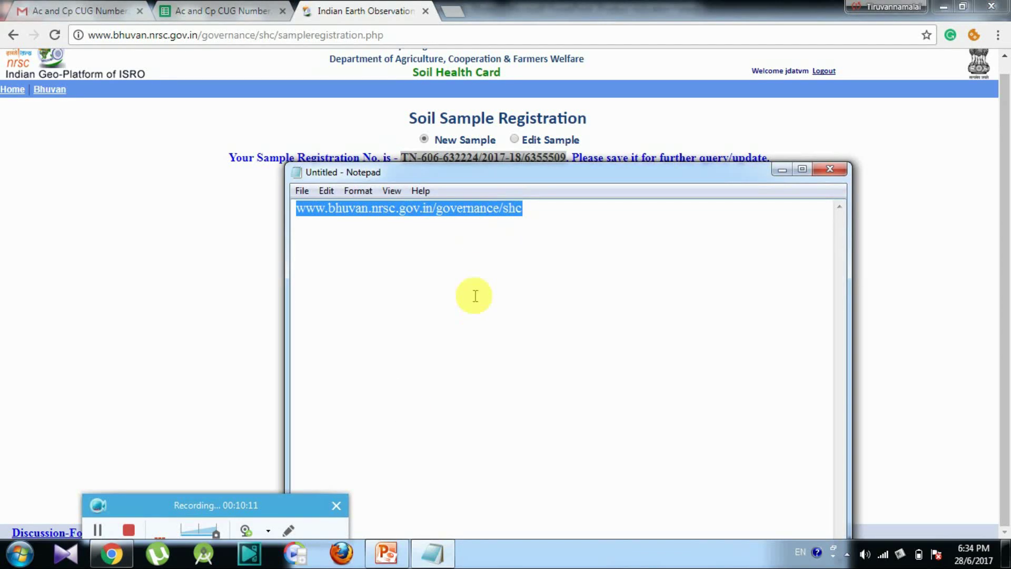
# Step: Paste the registration number below the site address in Notepad and minimize Notepad
pyautogui.click(421, 306)
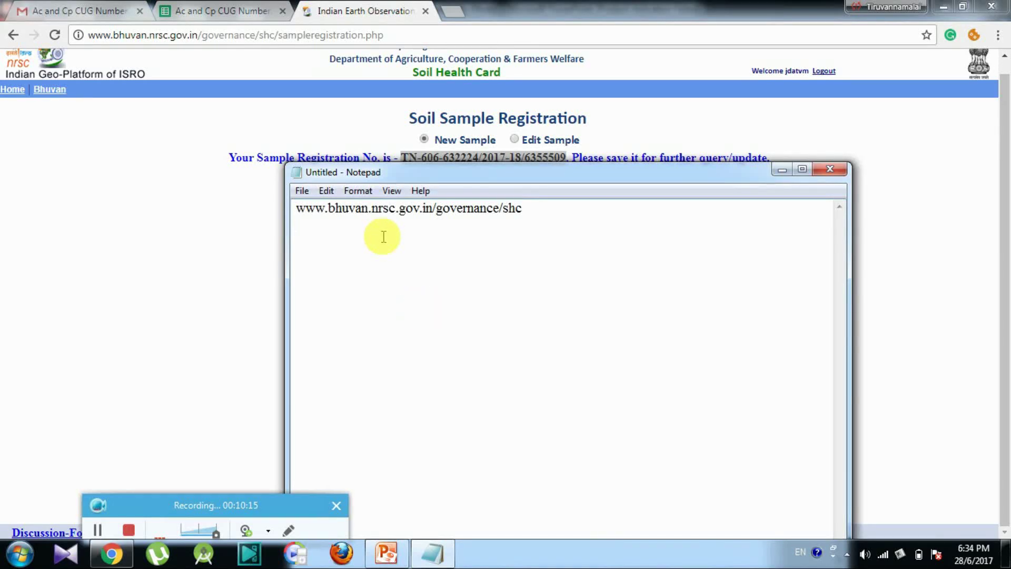
pyautogui.write('www.bhuvan.nrsc.gov.in/governance/shc')
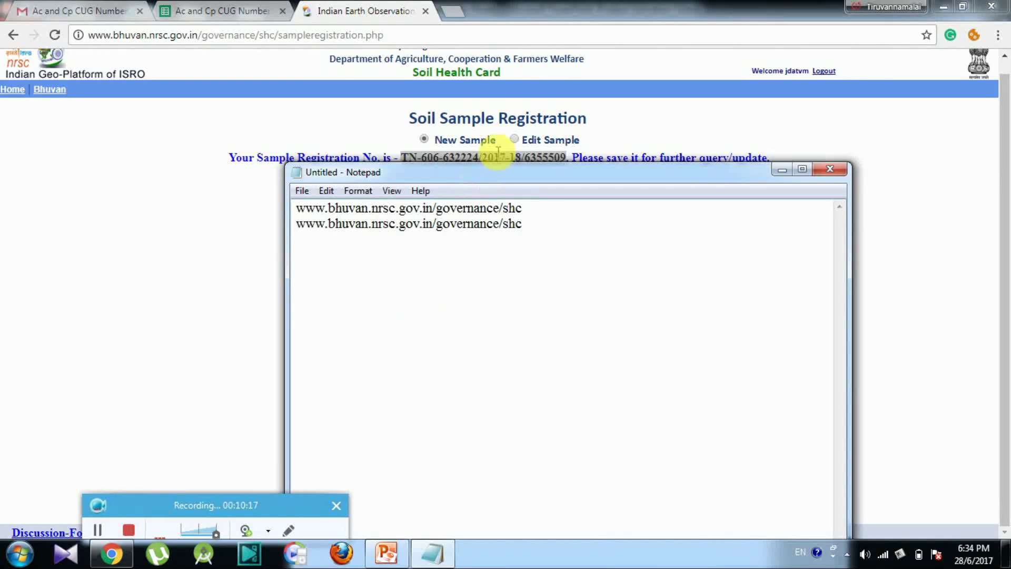
pyautogui.click(527, 229)
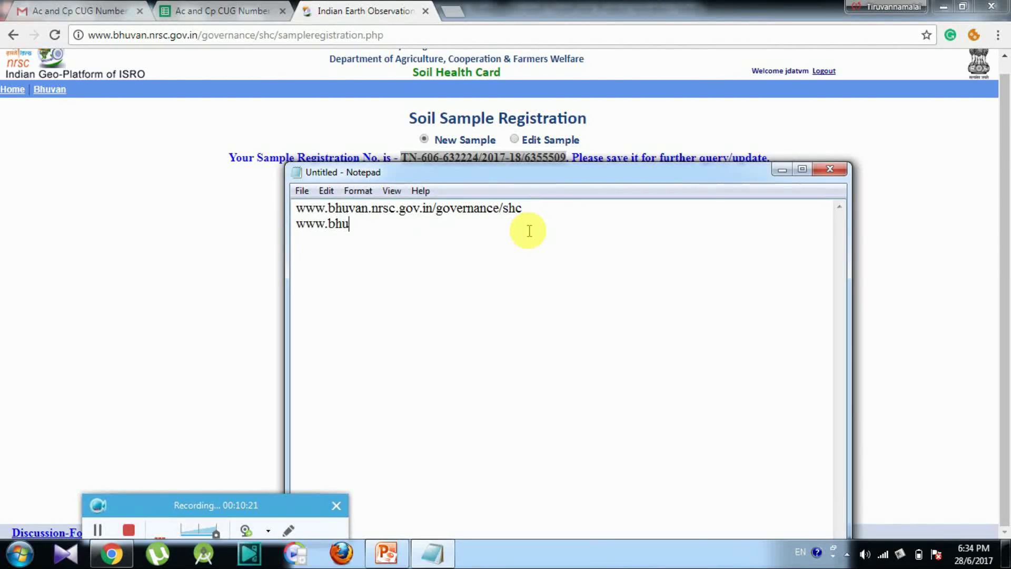
pyautogui.click(778, 169)
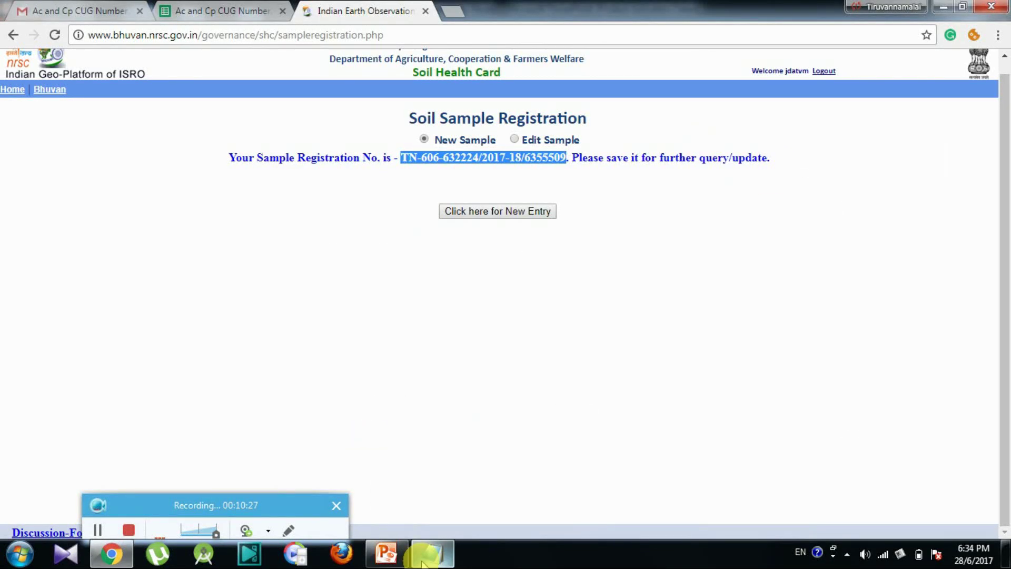
pyautogui.click(424, 560)
pyautogui.hotkey('ctrl', 'v')
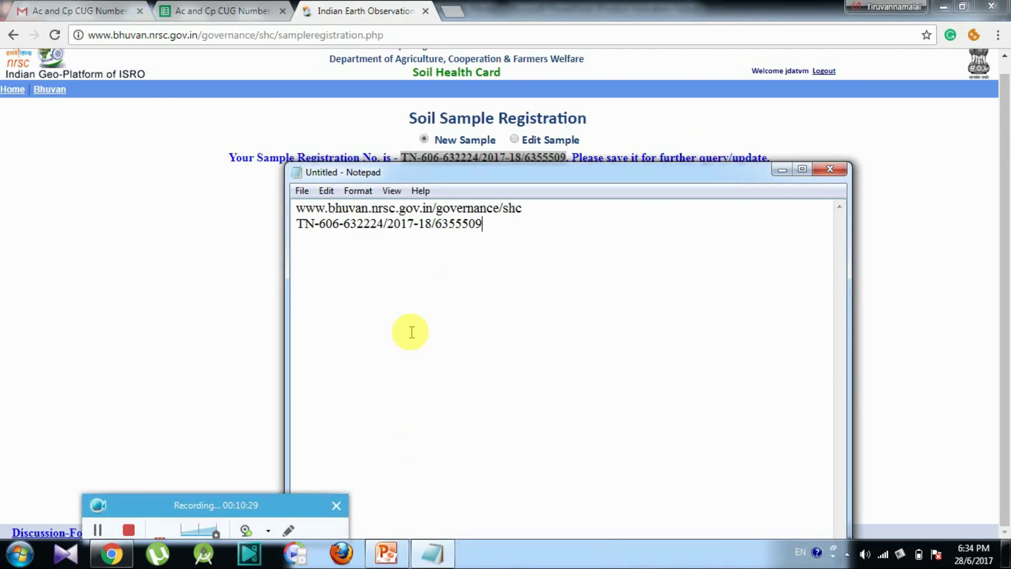
pyautogui.click(783, 170)
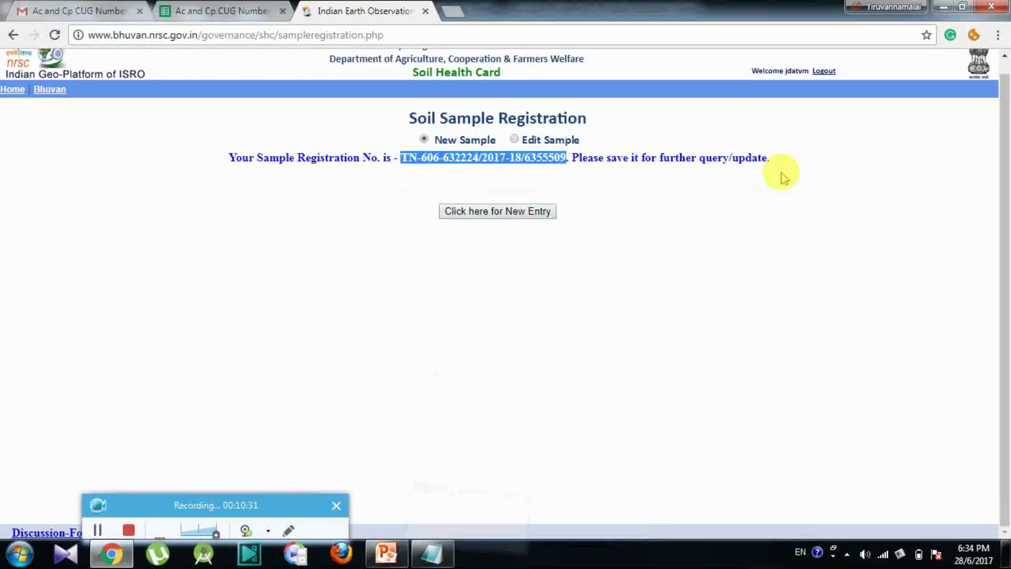
pyautogui.click(515, 139)
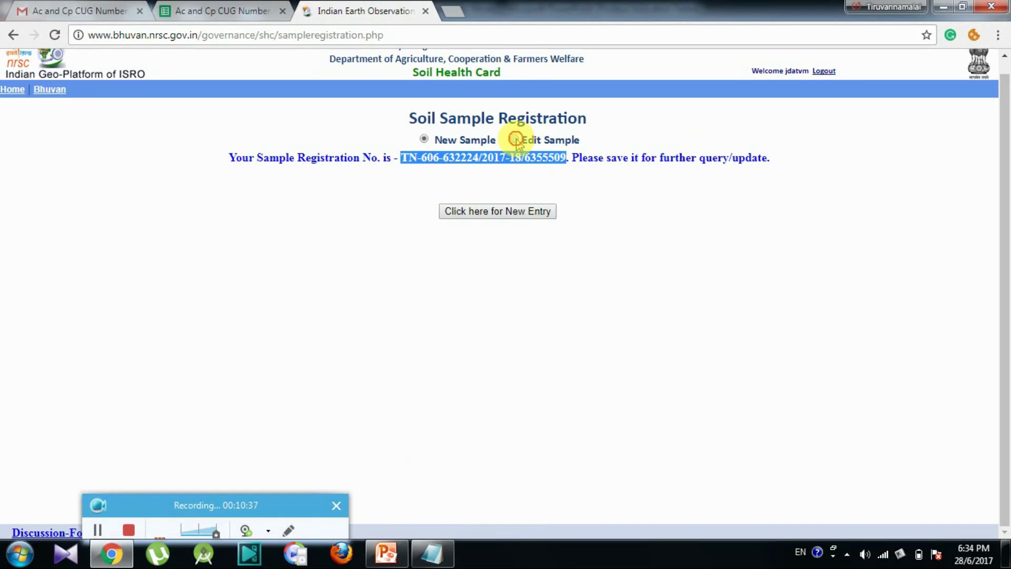
# Step: Search Sample Registration No. with the pasted number and open the found sample for editing
pyautogui.moveTo(1000, 189); pyautogui.dragTo(1003, 321)
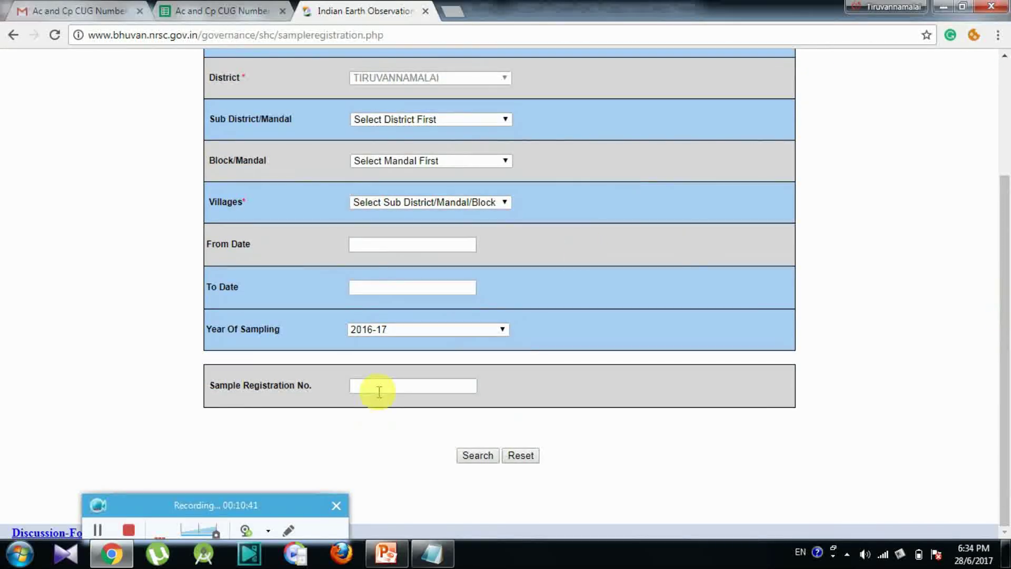
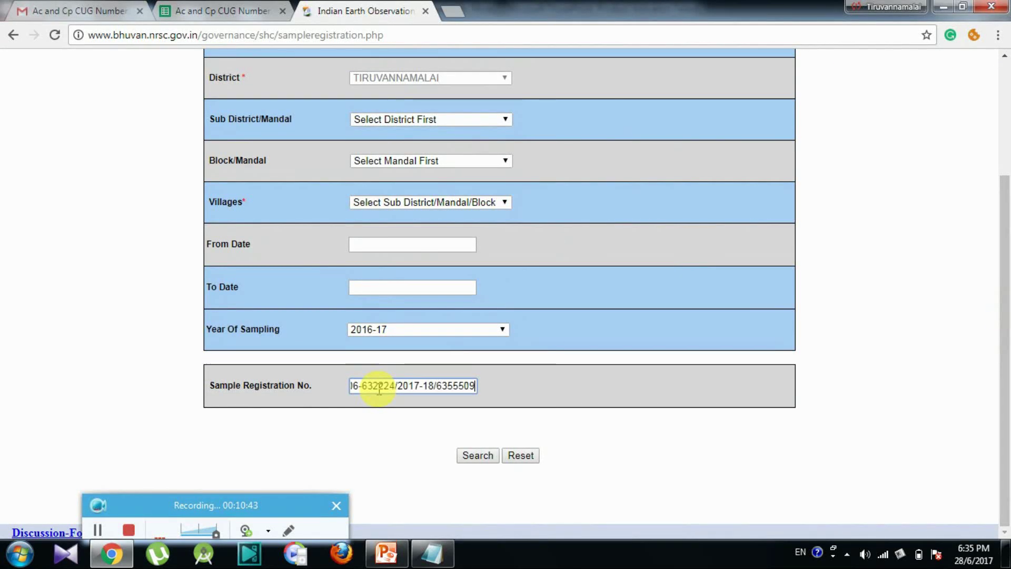
pyautogui.click(476, 456)
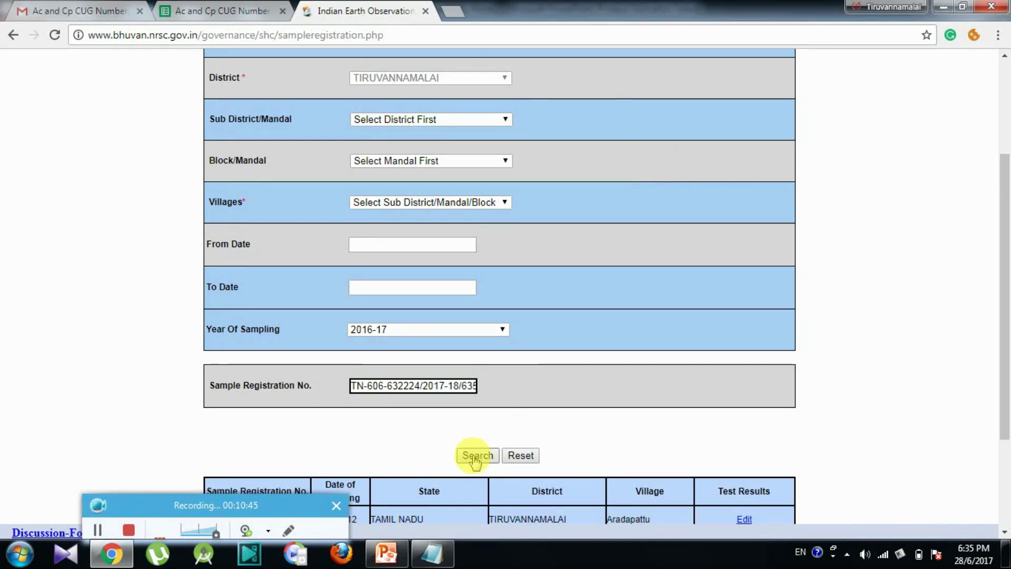
pyautogui.moveTo(1005, 222); pyautogui.dragTo(1004, 413)
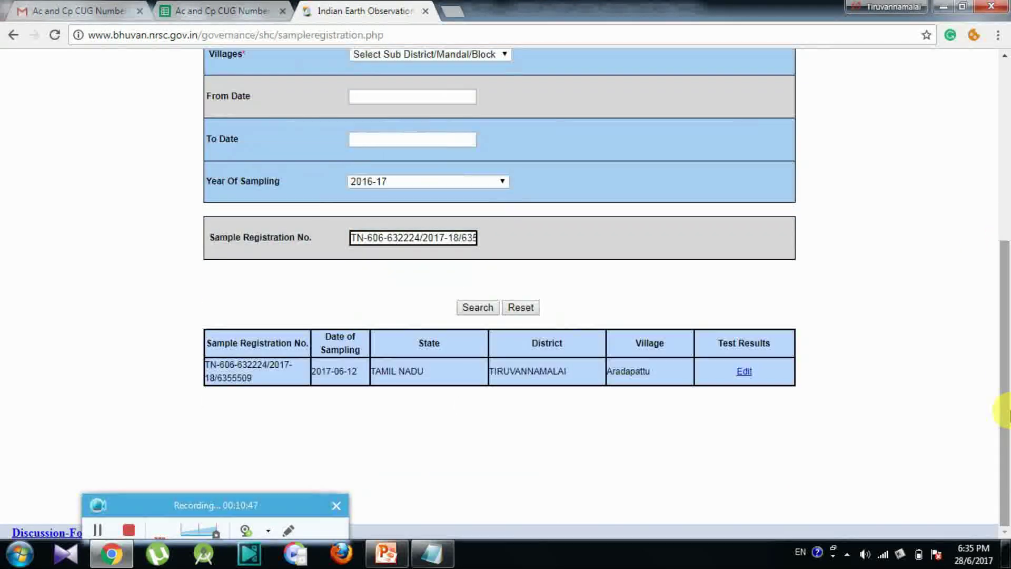
pyautogui.click(743, 373)
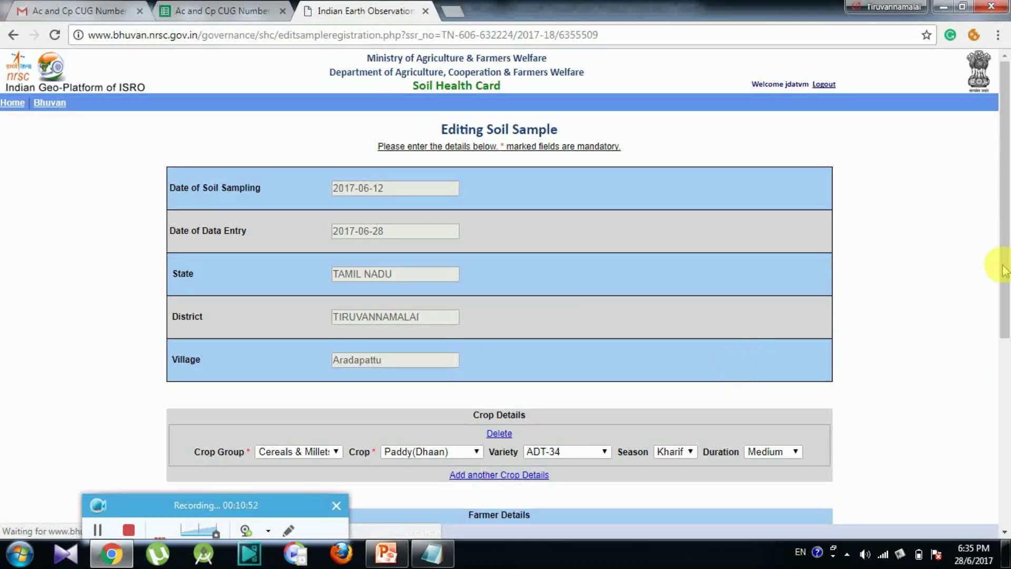
pyautogui.moveTo(1004, 290); pyautogui.dragTo(1006, 432)
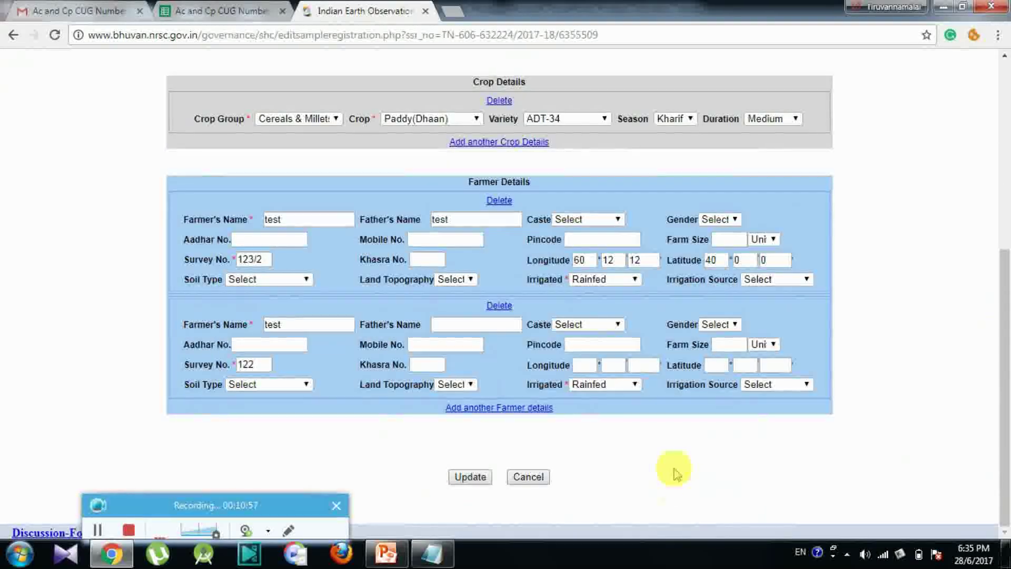
# Step: Save the edited soil sample with Update and confirm the 'is Updated' message appears
pyautogui.click(470, 477)
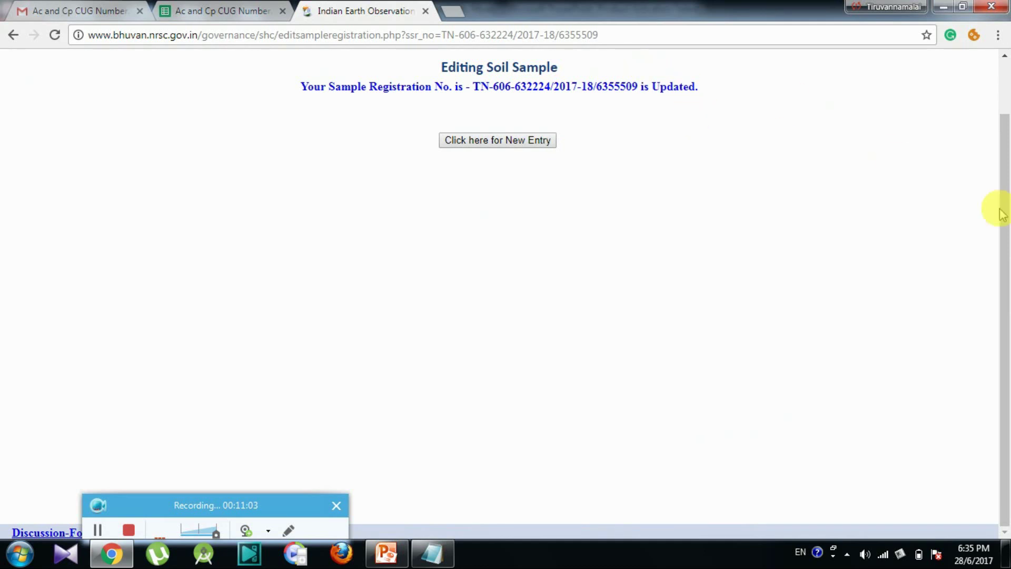
pyautogui.moveTo(1006, 220); pyautogui.dragTo(996, 136)
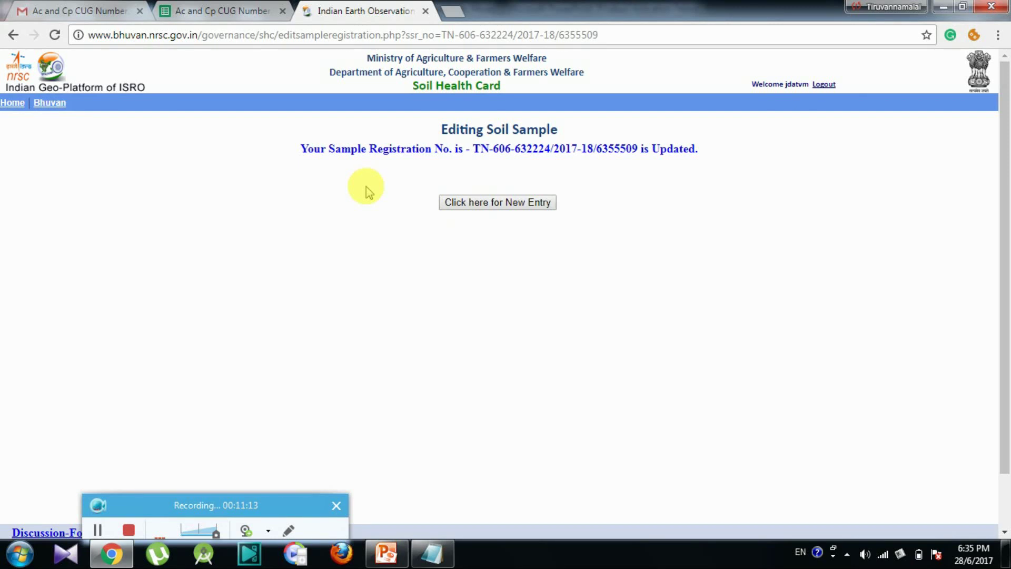
pyautogui.click(55, 35)
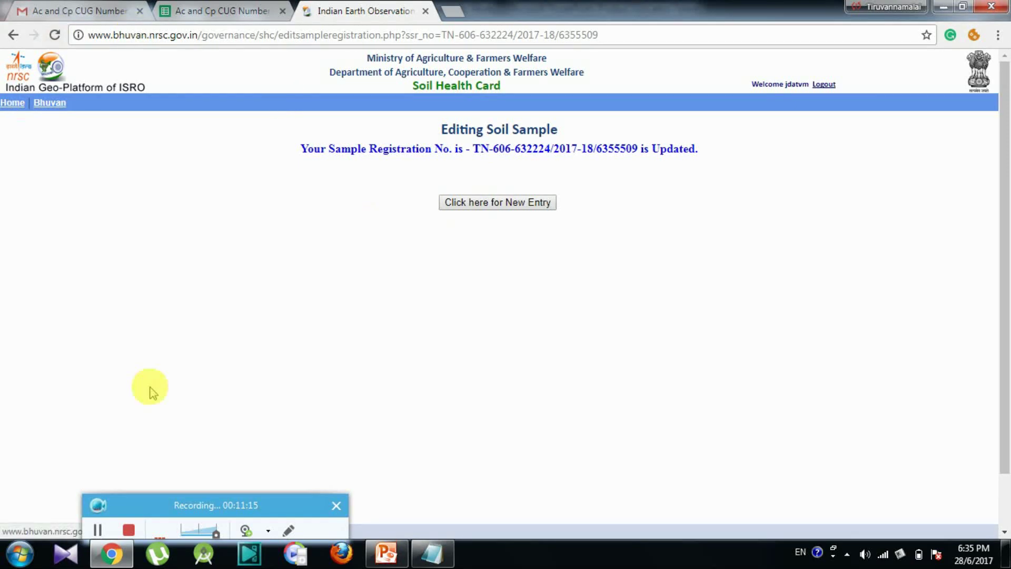
pyautogui.click(136, 531)
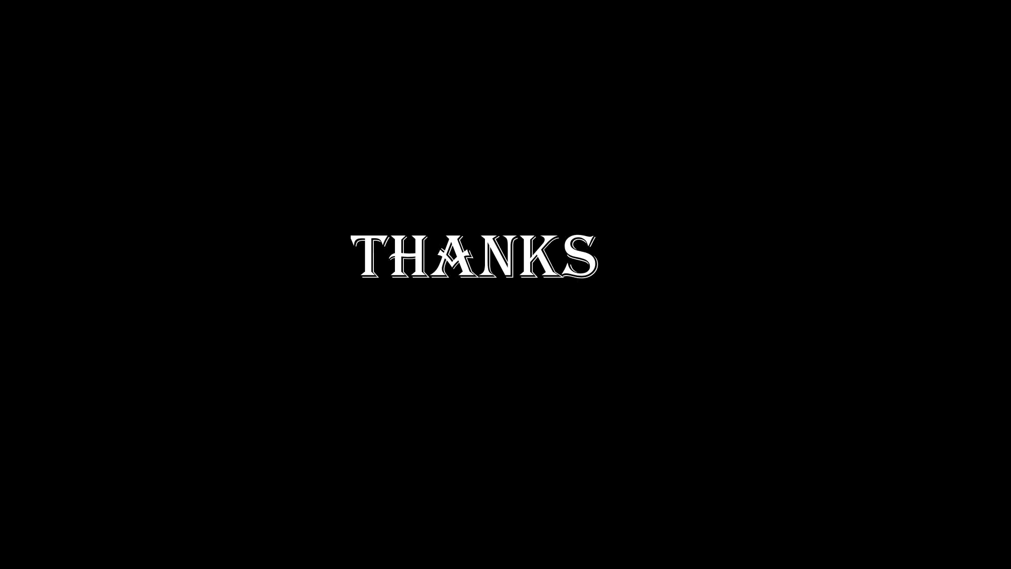